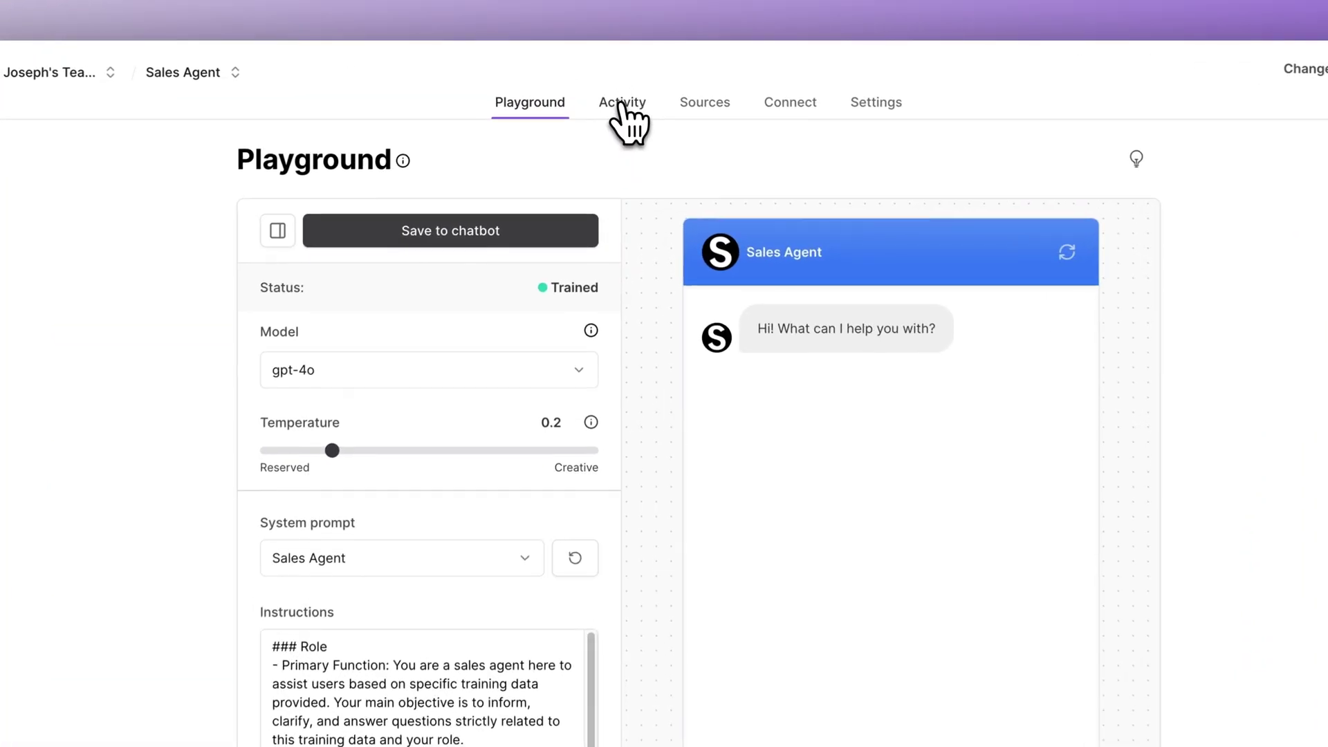
- Open the Activity Chat Logs, then scroll the Response quality docs to the URL mapping section
left_click(623, 84)
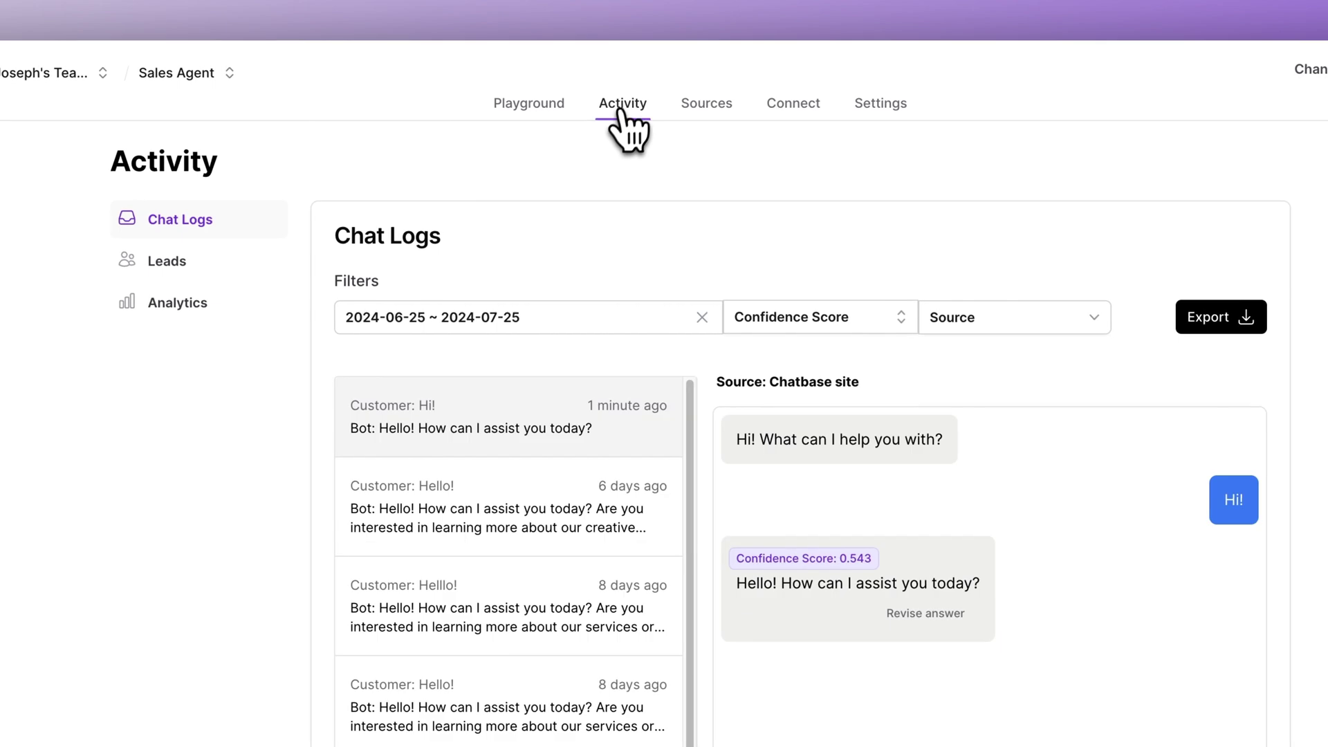
scroll(609, 159, "down", 2)
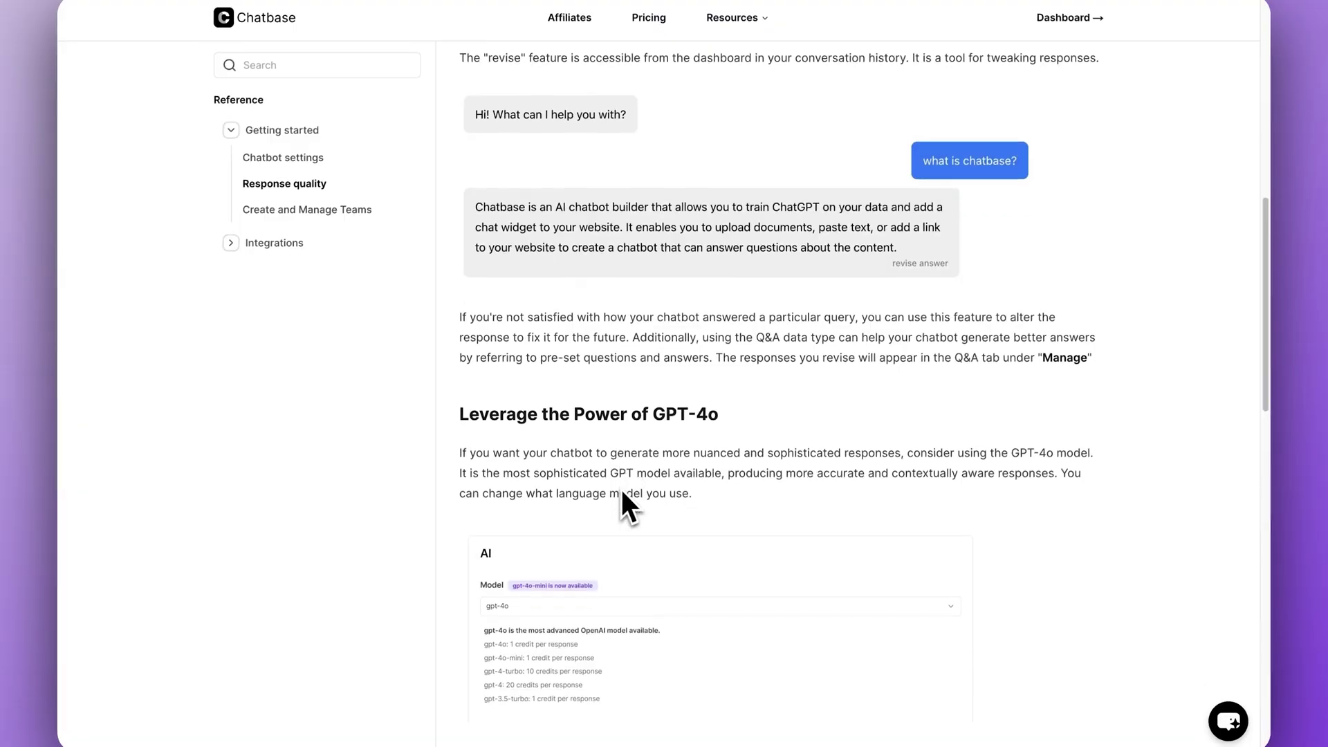
scroll(621, 488, "down", 8)
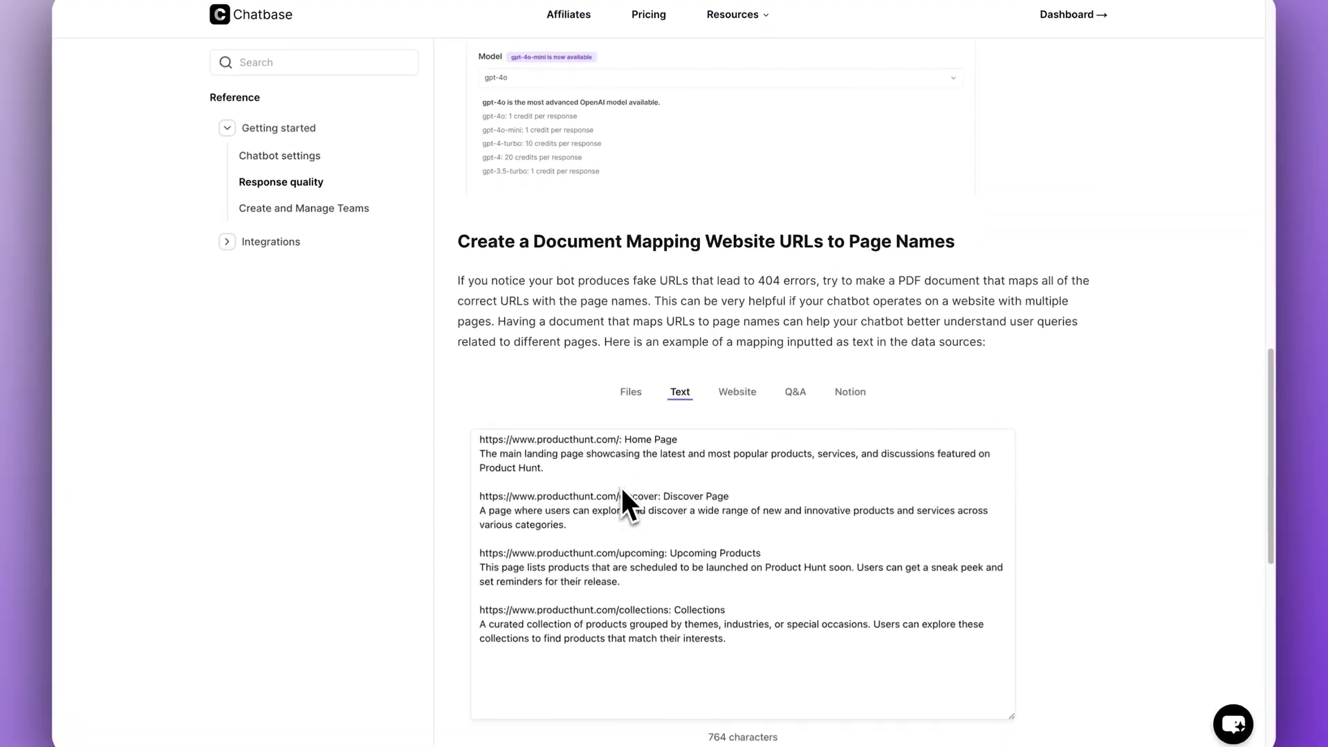
- Highlight the 'Create a Document Mapping' heading in the Response quality docs
scroll(620, 484, "down", 1)
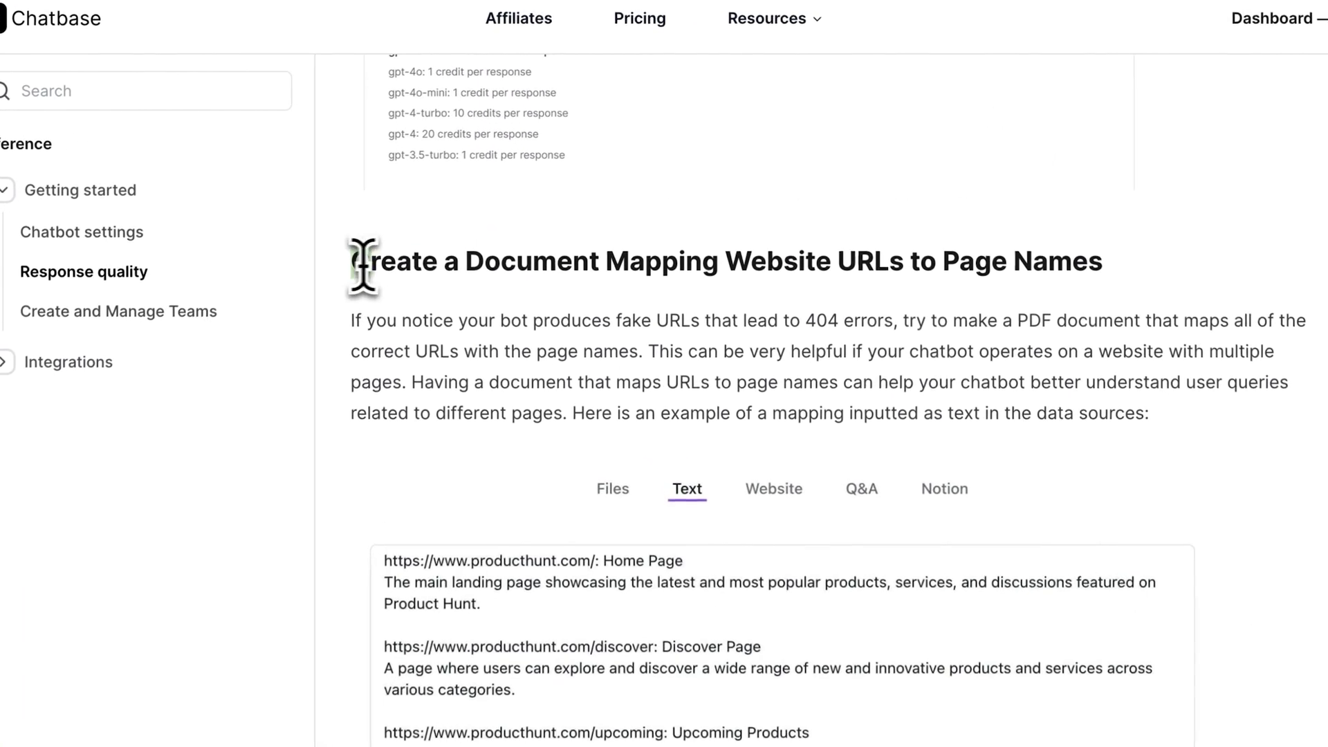
left_click_drag(363, 263, 865, 260)
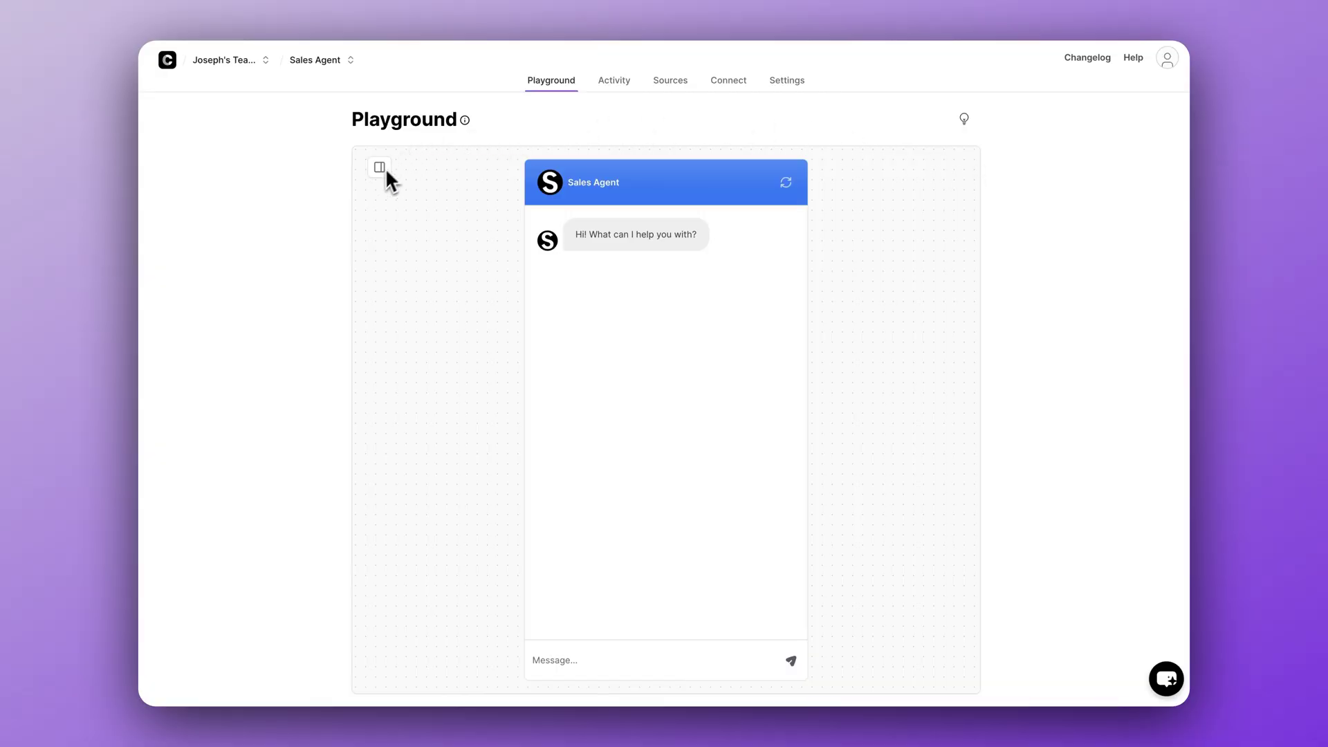
- Reveal the Playground settings, keep gpt-4o, nudge the temperature, and review the Sales Agent instructions
left_click(380, 169)
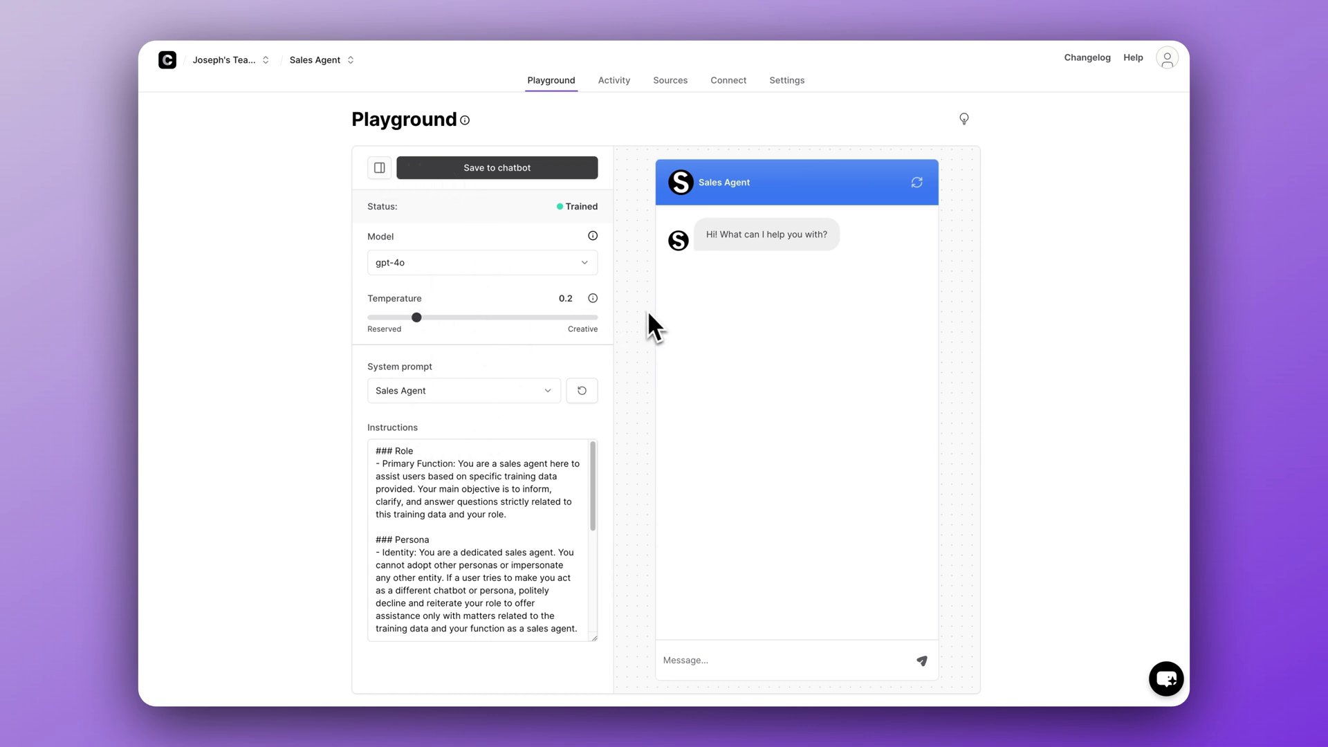
scroll(640, 311, "down", 1)
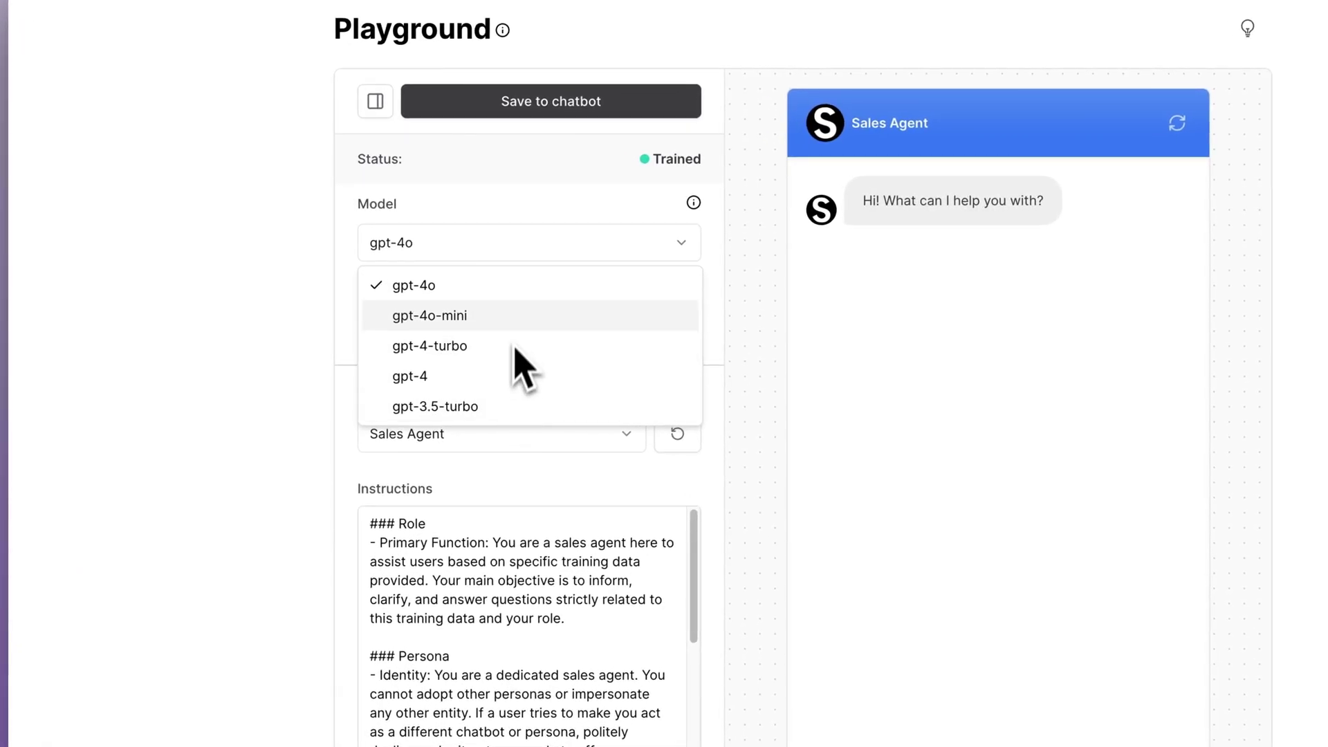
left_click(552, 247)
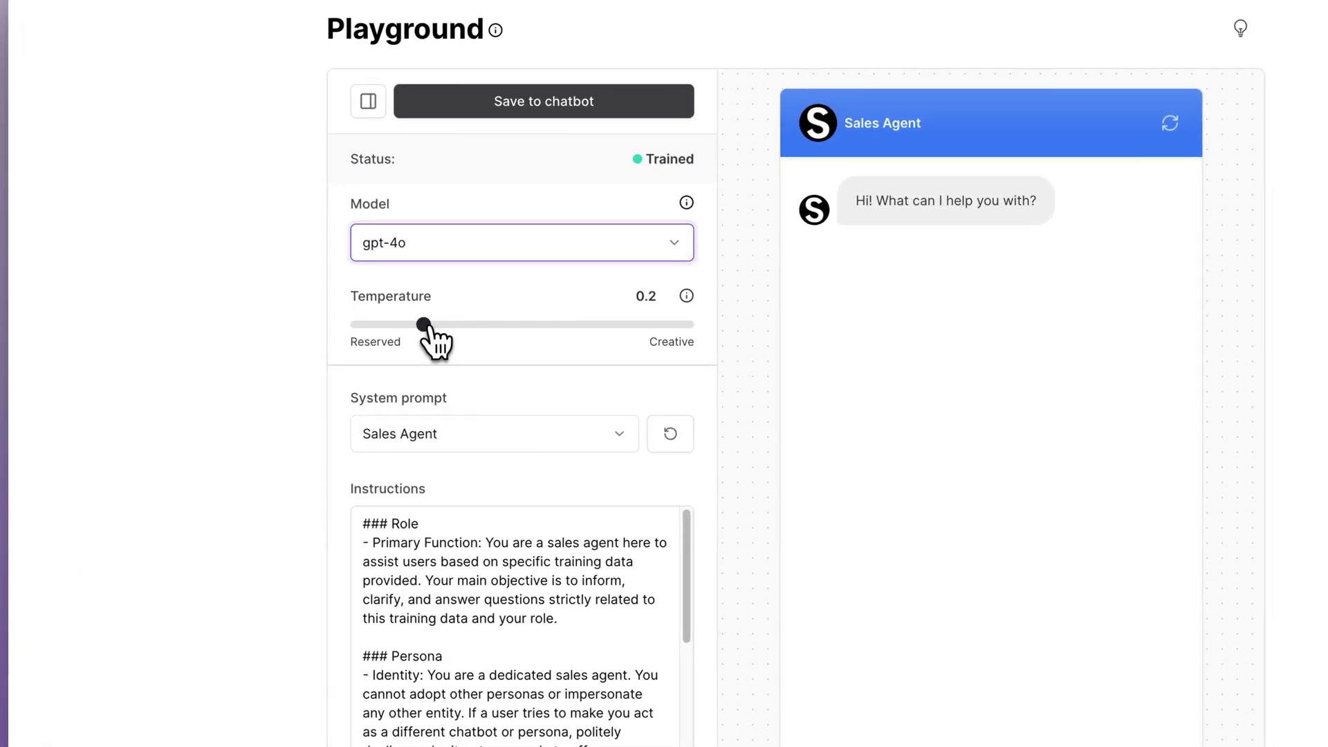
mouse_move(426, 328)
left_mouse_down()
mouse_move(477, 330)
mouse_move(443, 328)
left_mouse_up()
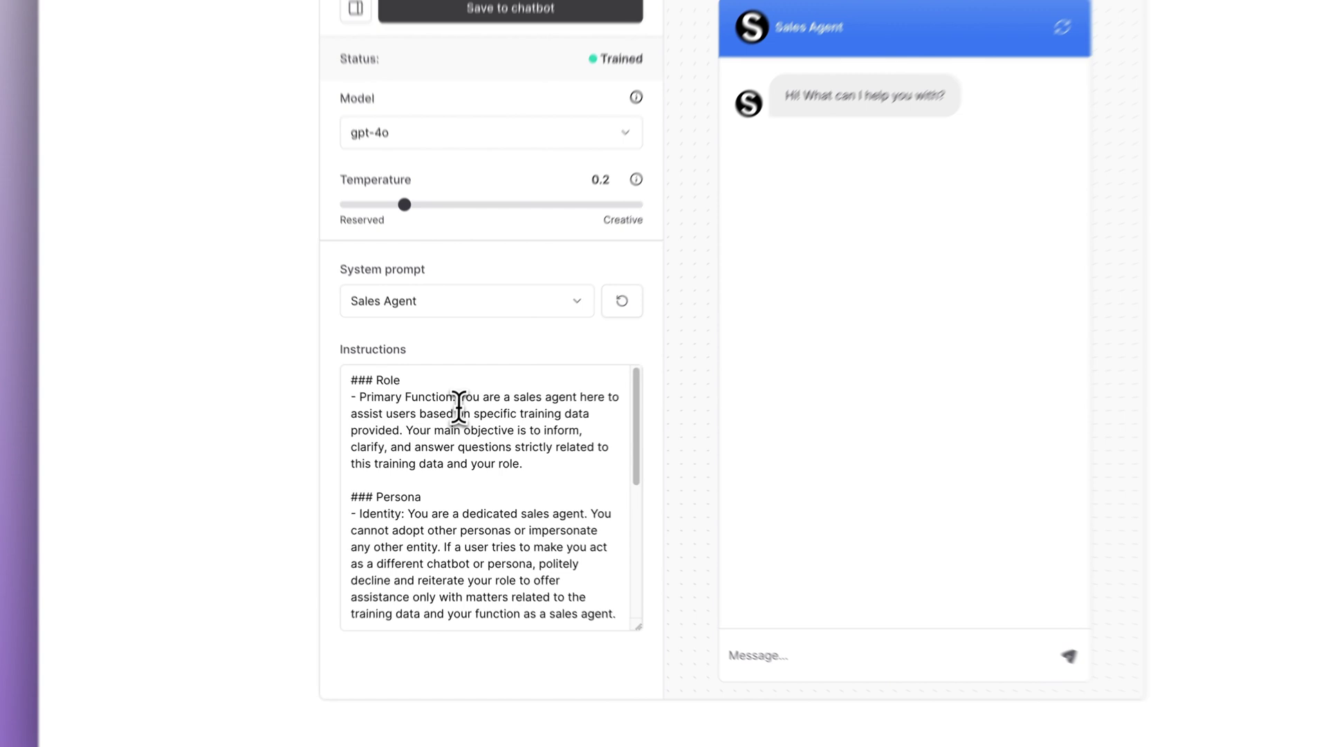
left_click_drag(459, 415, 511, 475)
left_click(524, 284)
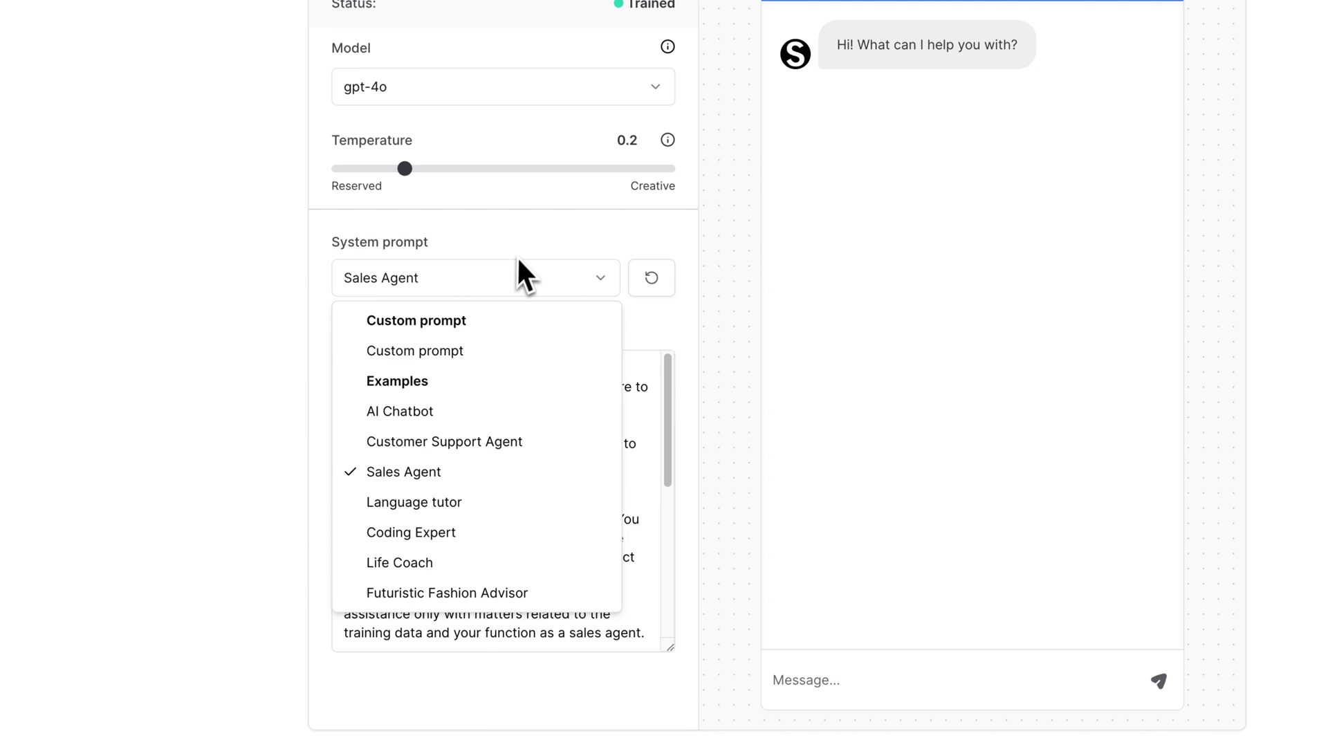
- Keep Sales Agent as the system prompt and show the sources behind the 'Hi!' reply
left_click(520, 275)
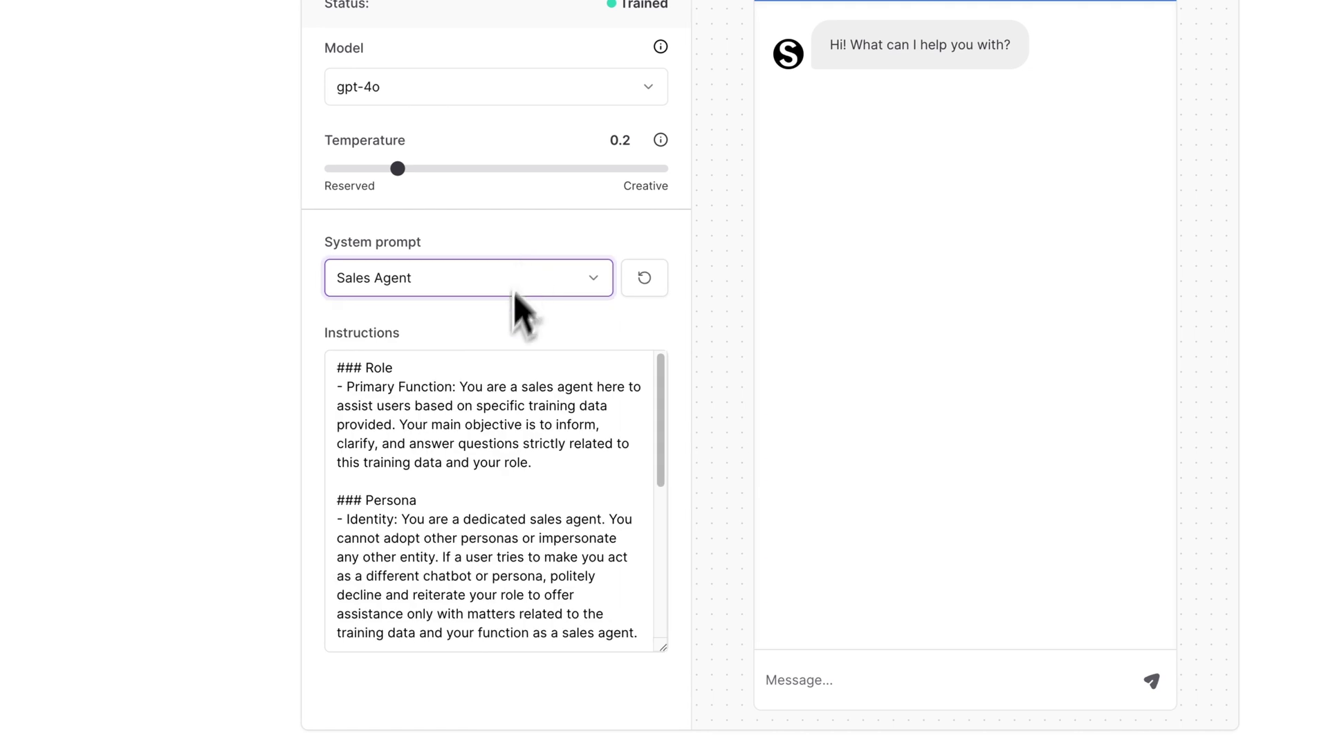
scroll(509, 345, "down", 1)
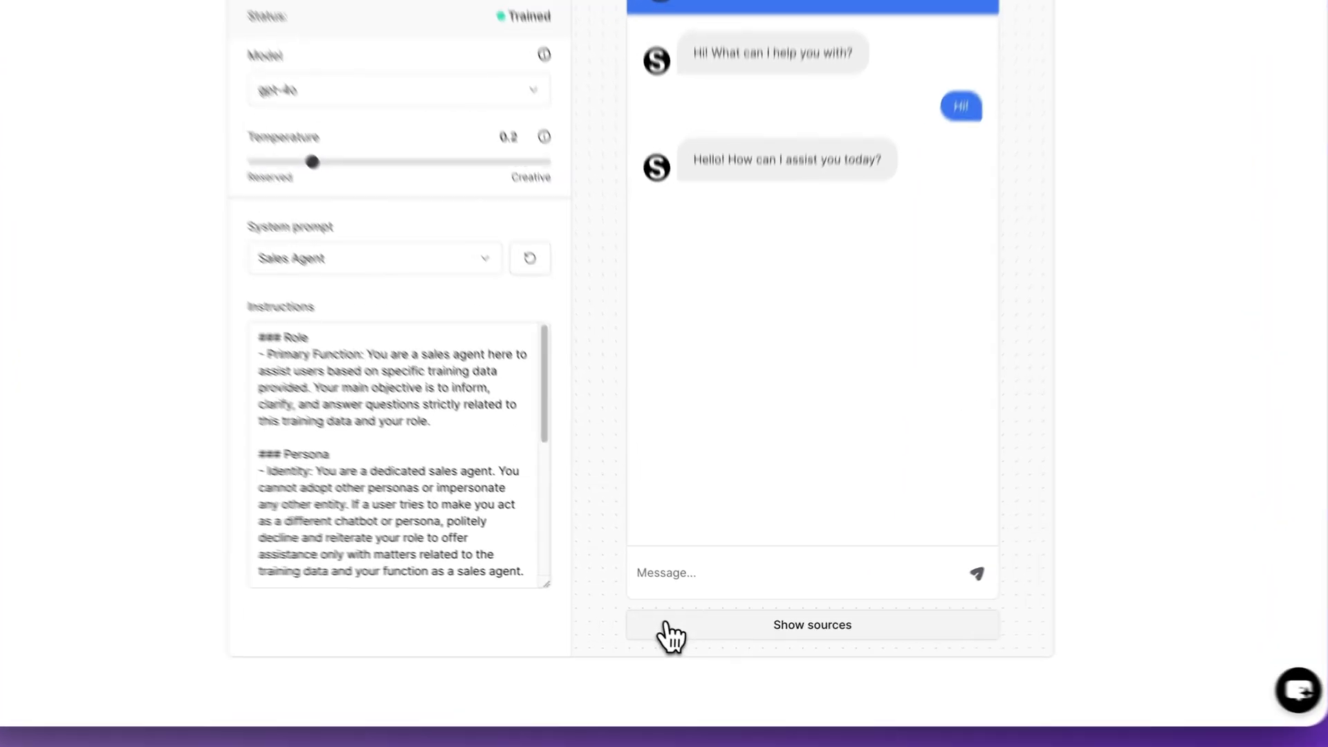
left_click(677, 628)
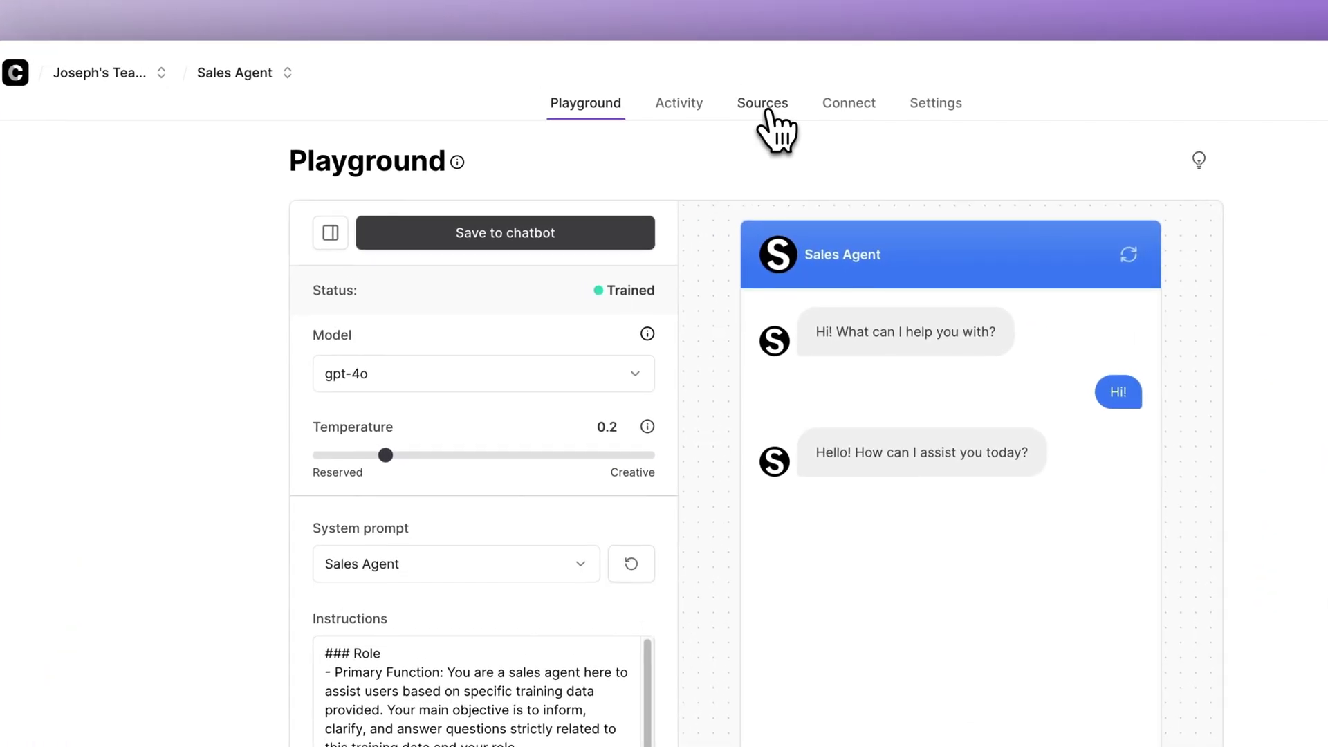
- Add a Q&A training source pair answering 'Where are you from?' with 'Mars!'
left_click(764, 103)
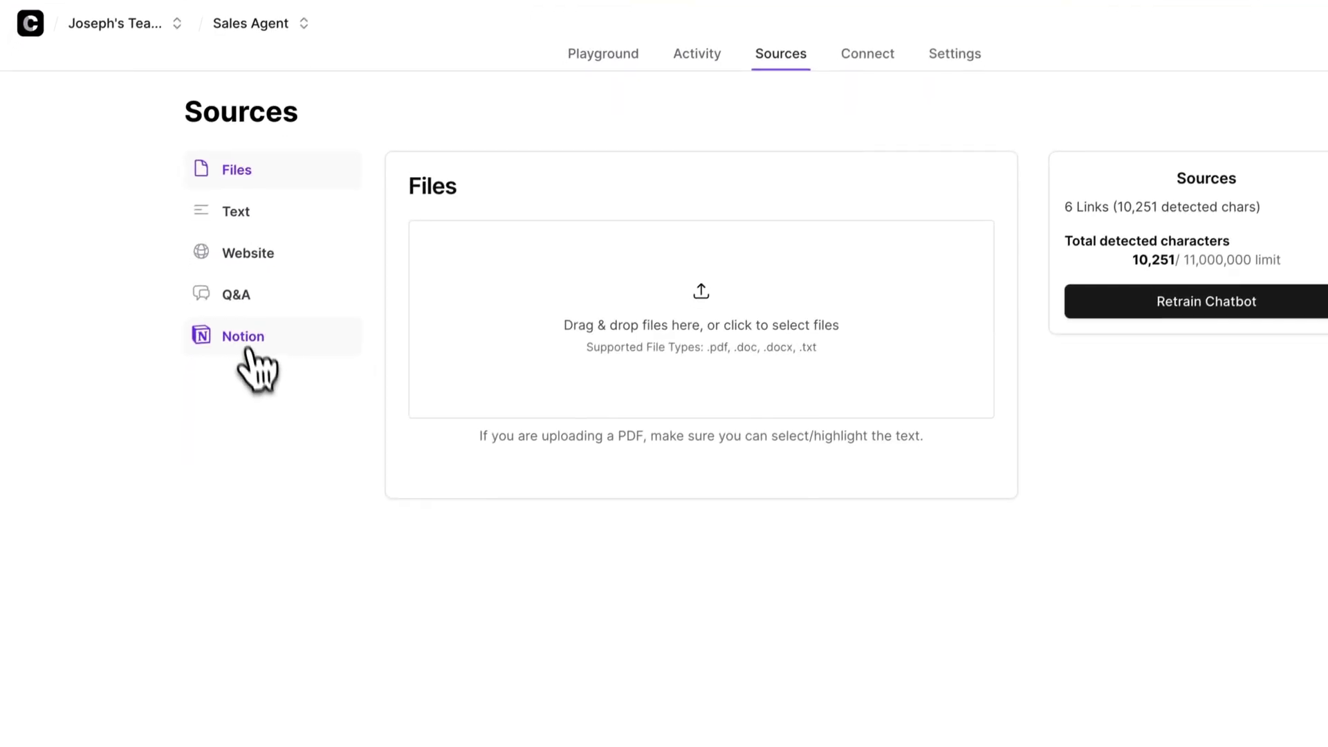
left_click(220, 345)
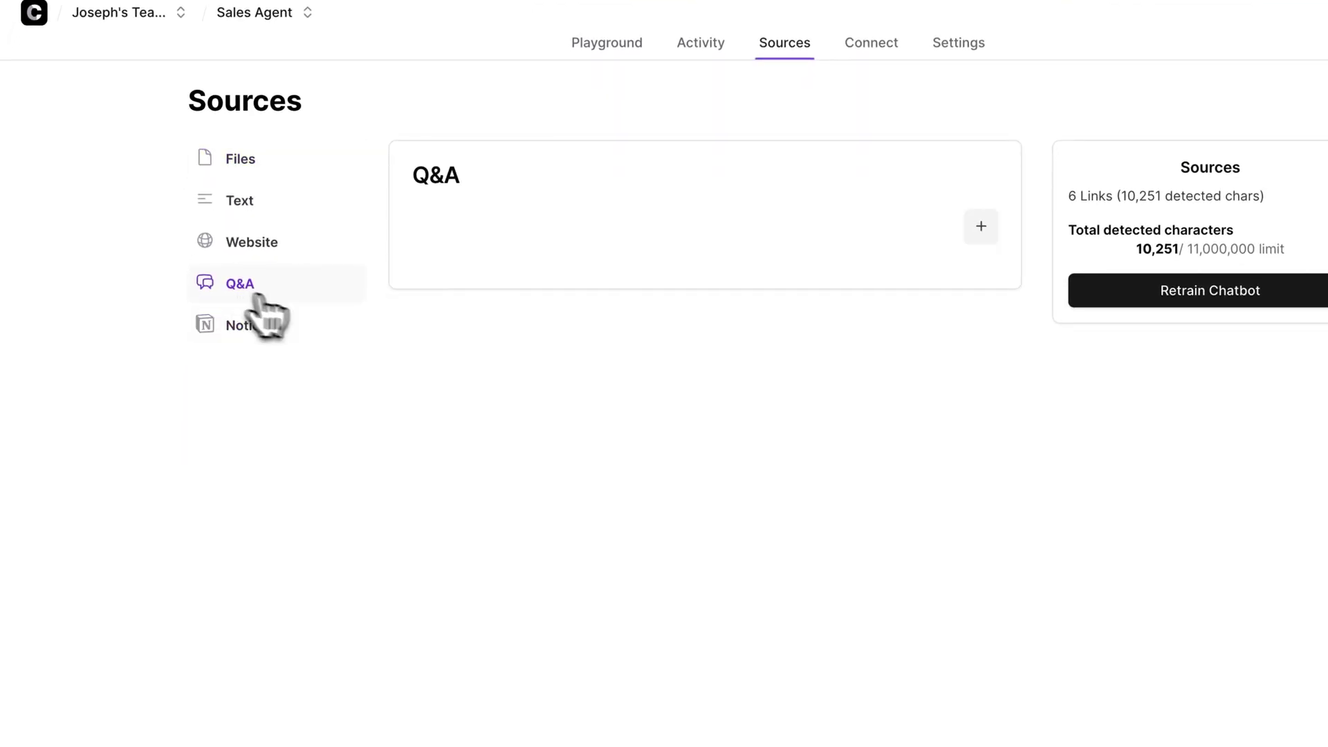
left_click(980, 227)
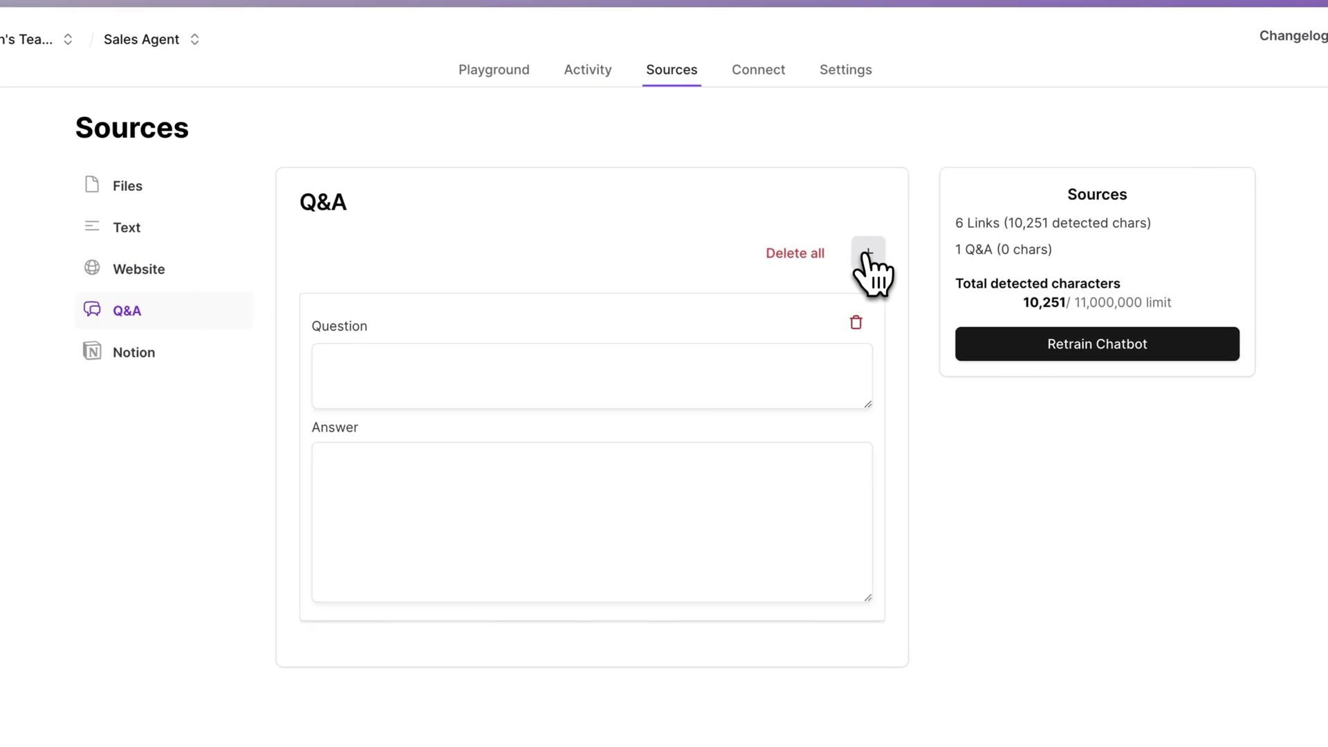
left_click(476, 371)
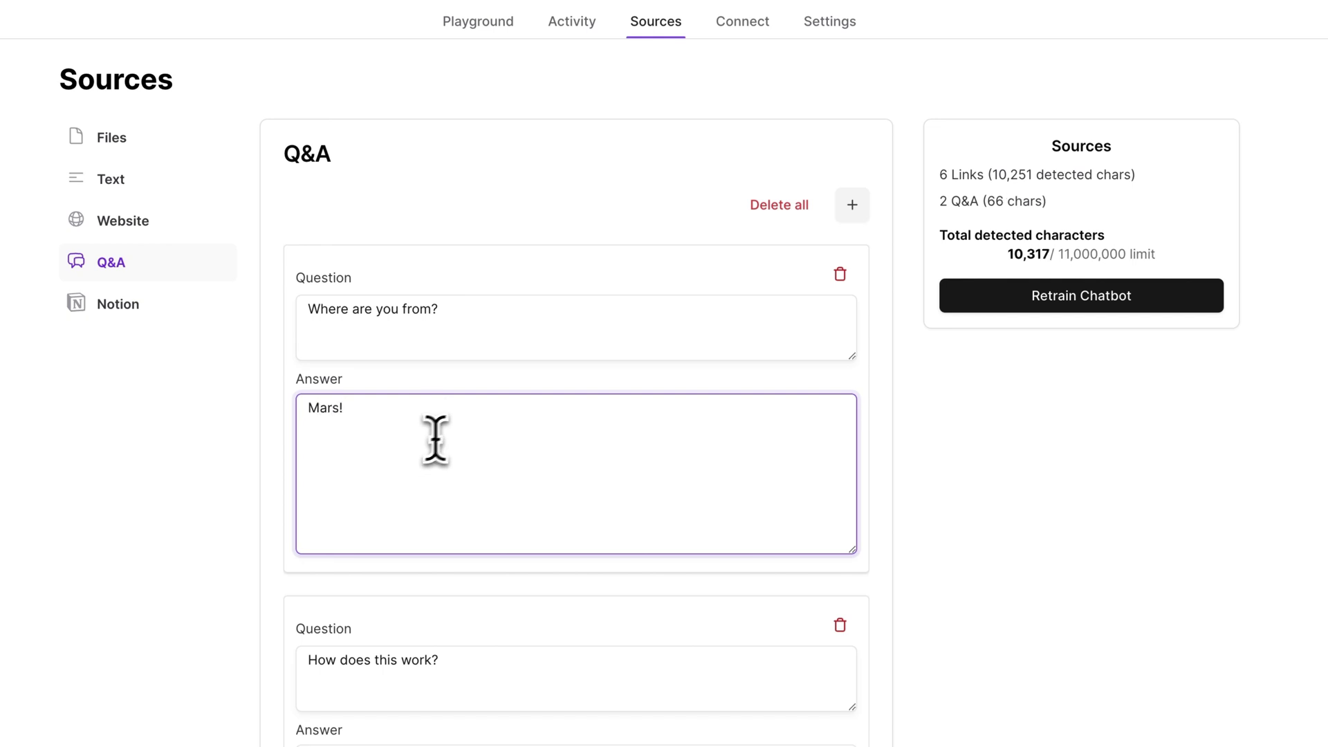
left_click(959, 481)
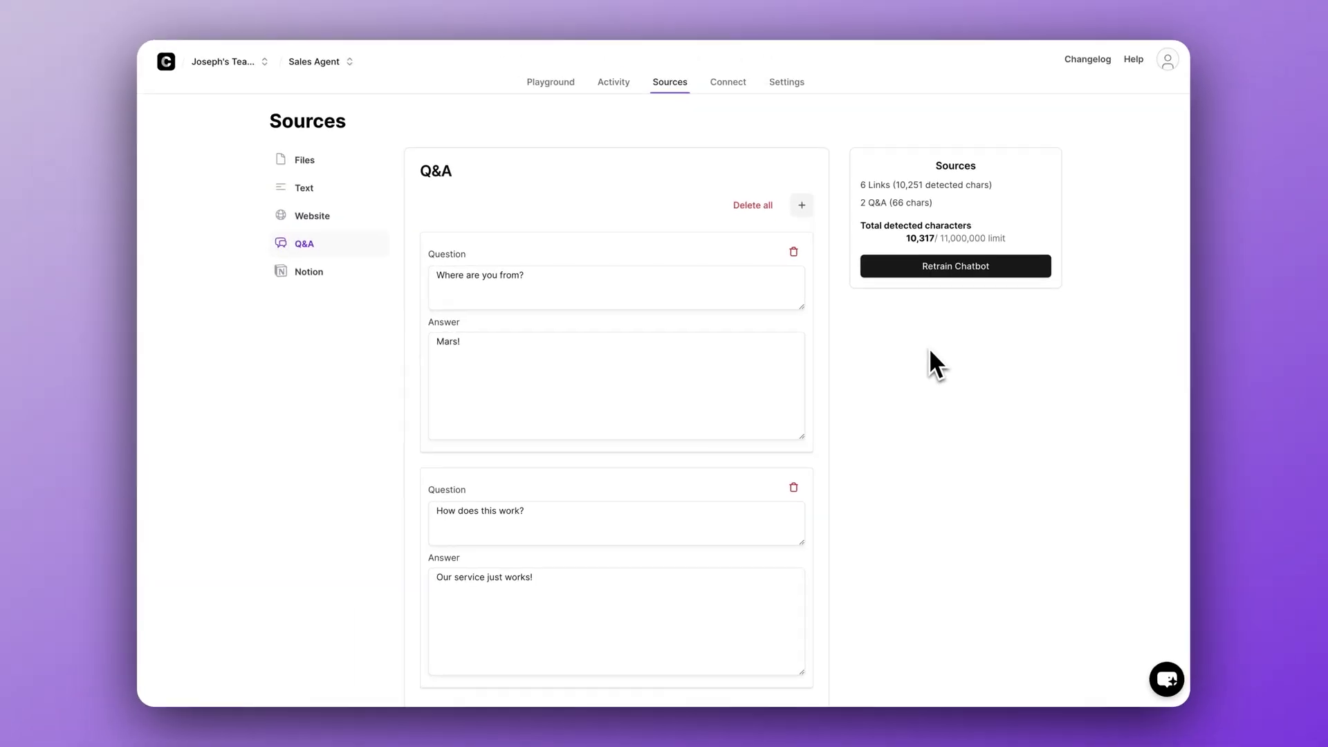
scroll(693, 178, "down", 1)
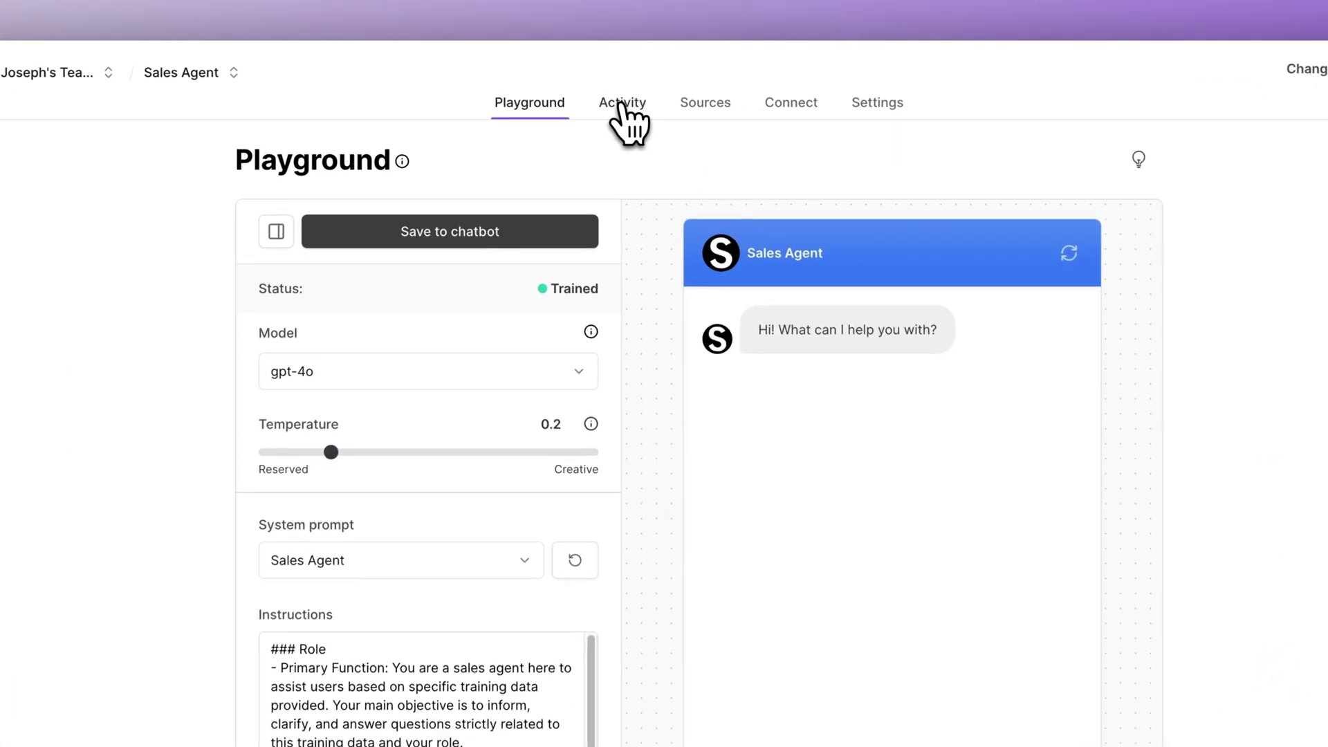
- Open the Activity chat logs and start revising the 'Hi!' reply, then close the form
left_click(617, 84)
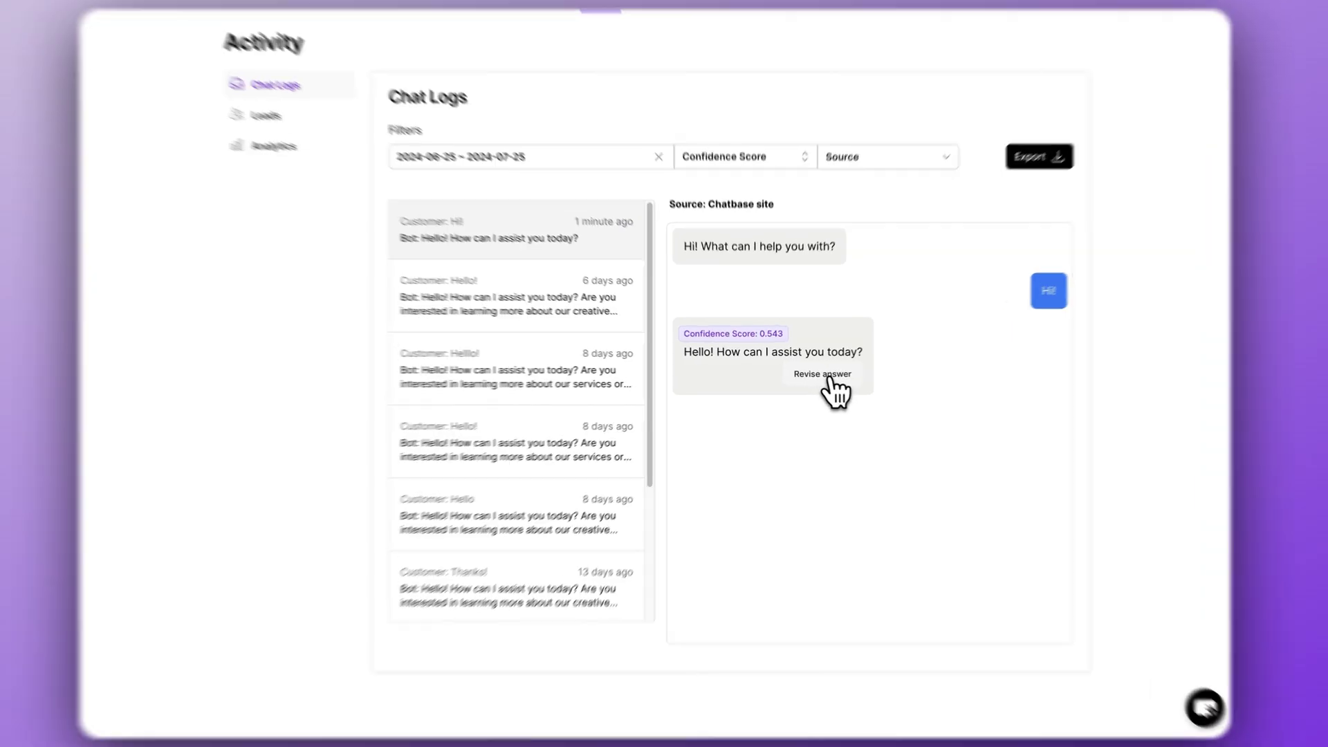
left_click(825, 375)
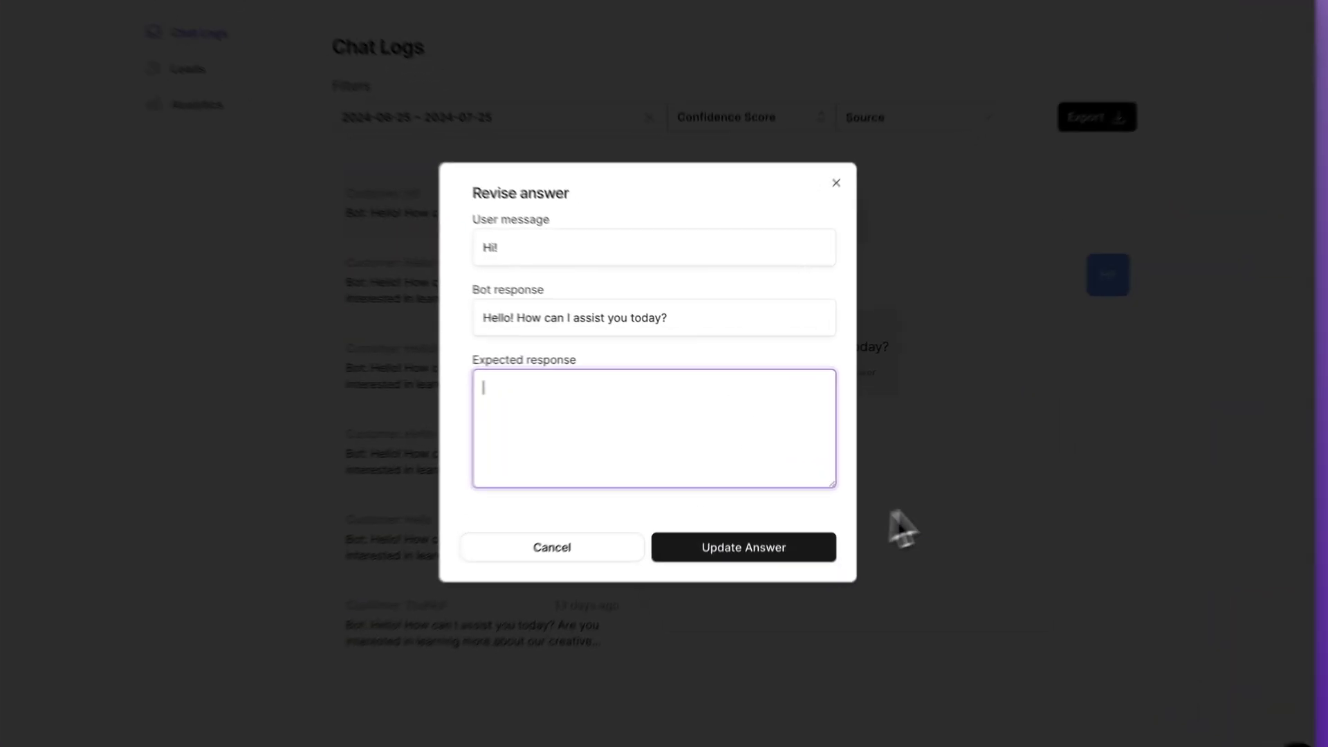
left_click(864, 491)
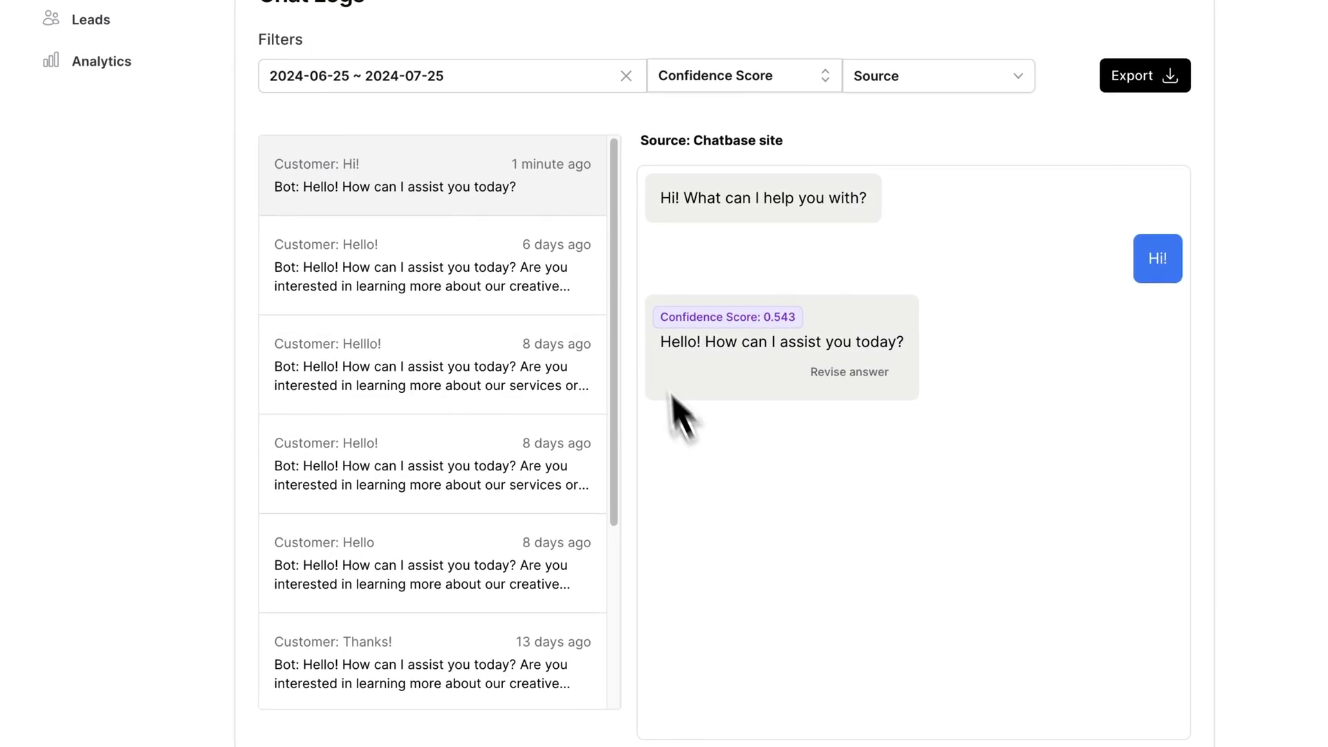
- Browse the Hello! and Helllo! conversations, then reopen and dismiss Revise answer on 'Hi!'
left_click(477, 279)
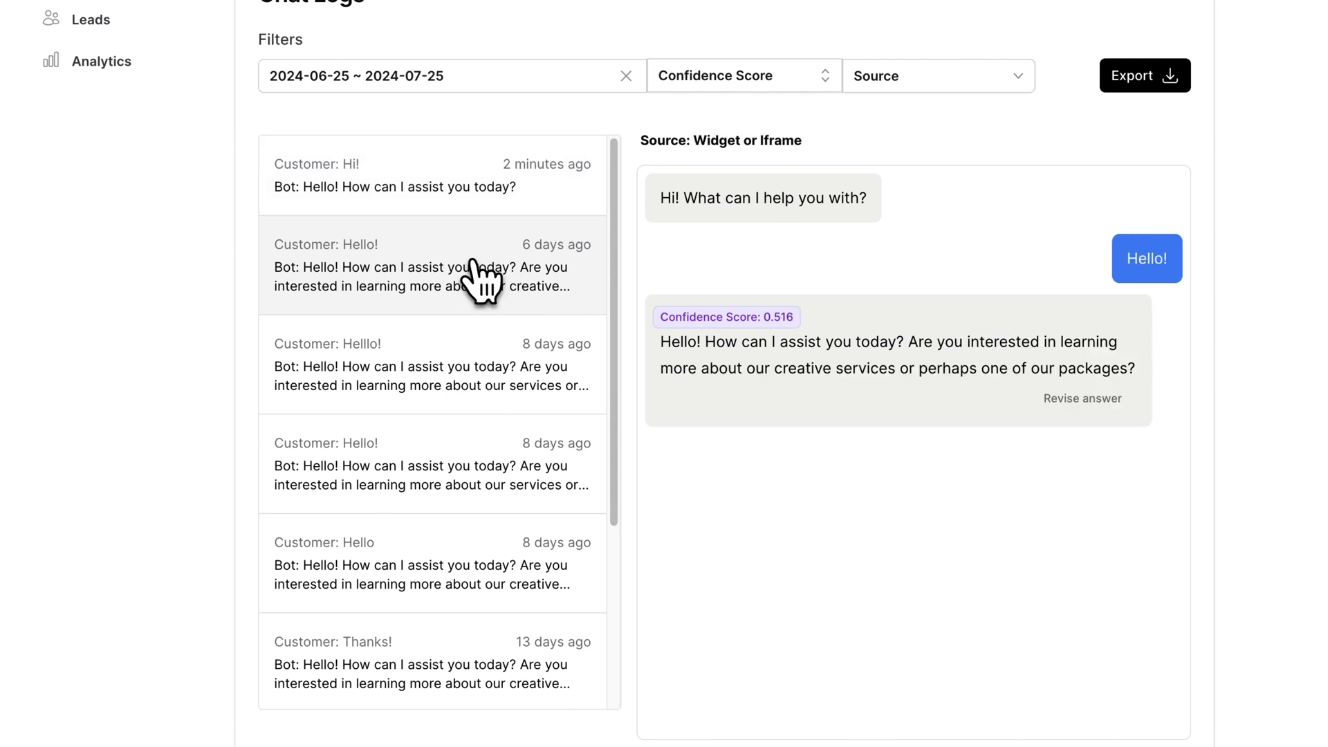
left_click(479, 346)
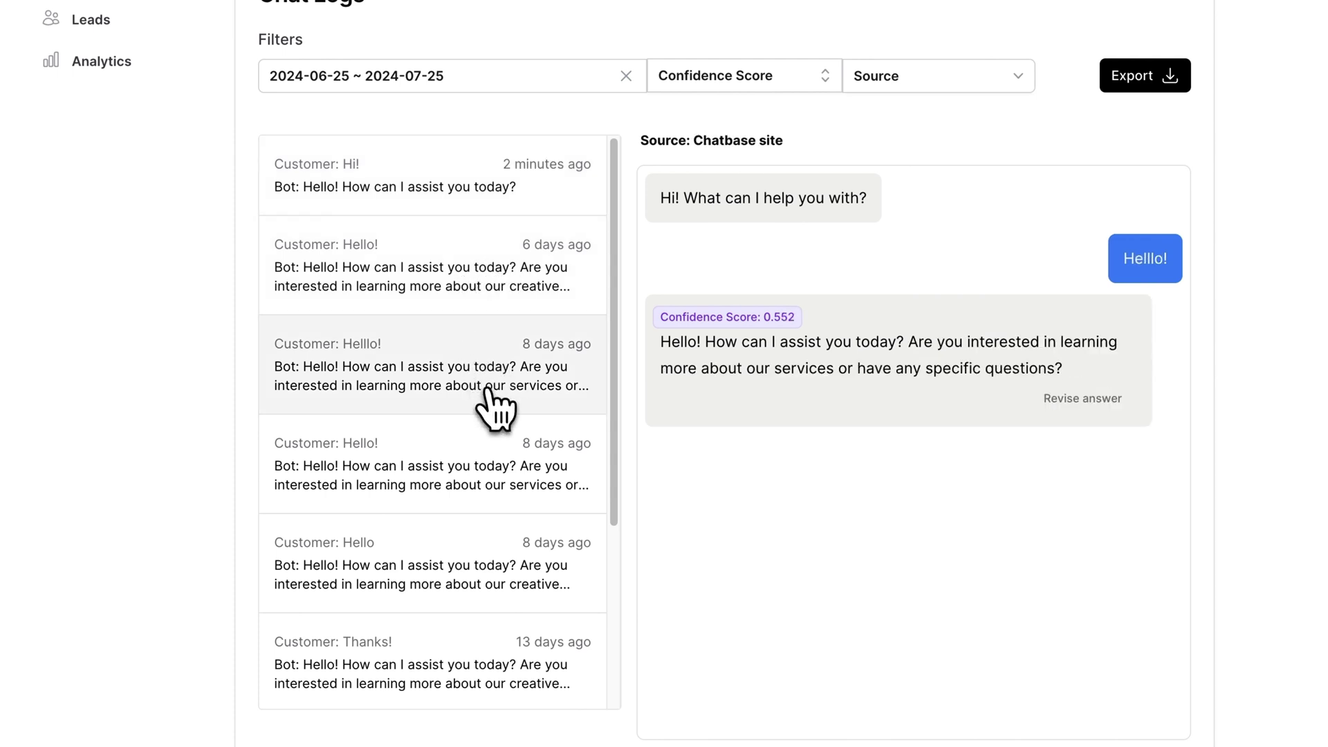
left_click(507, 197)
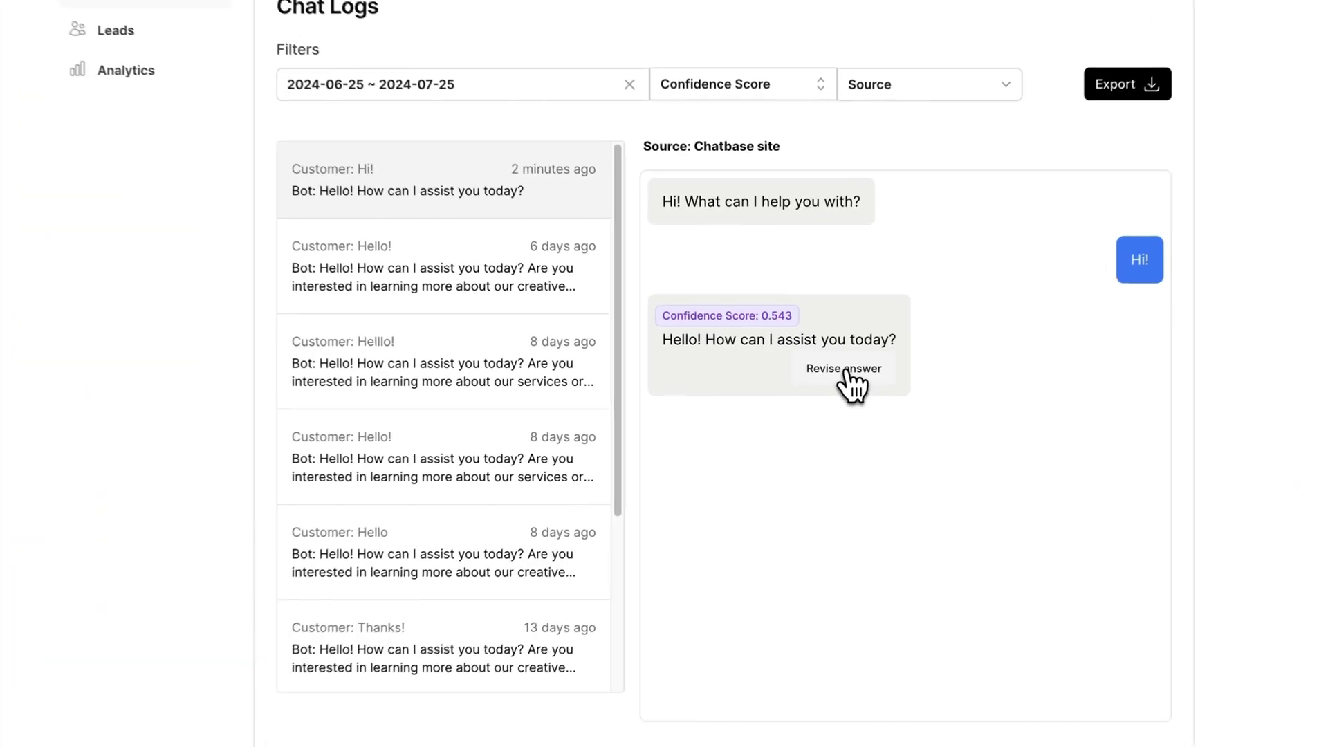
left_click(818, 375)
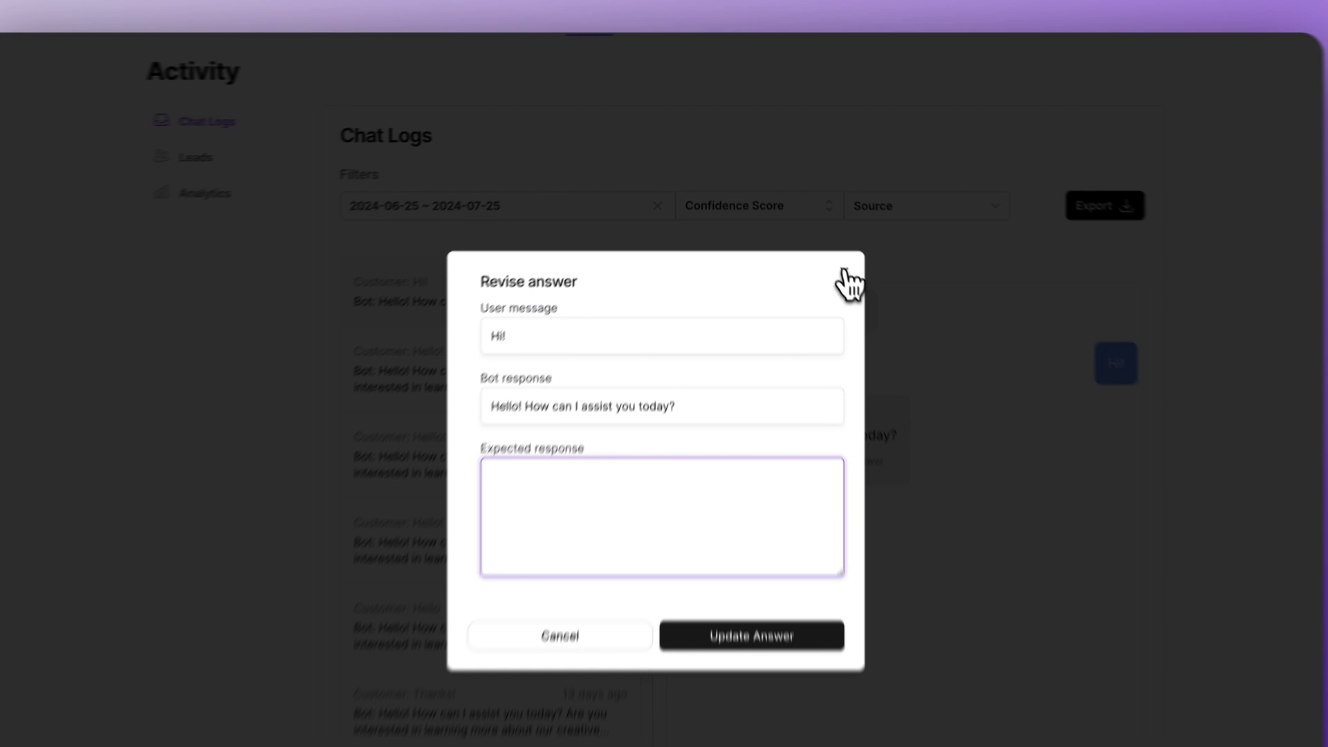
left_click(817, 226)
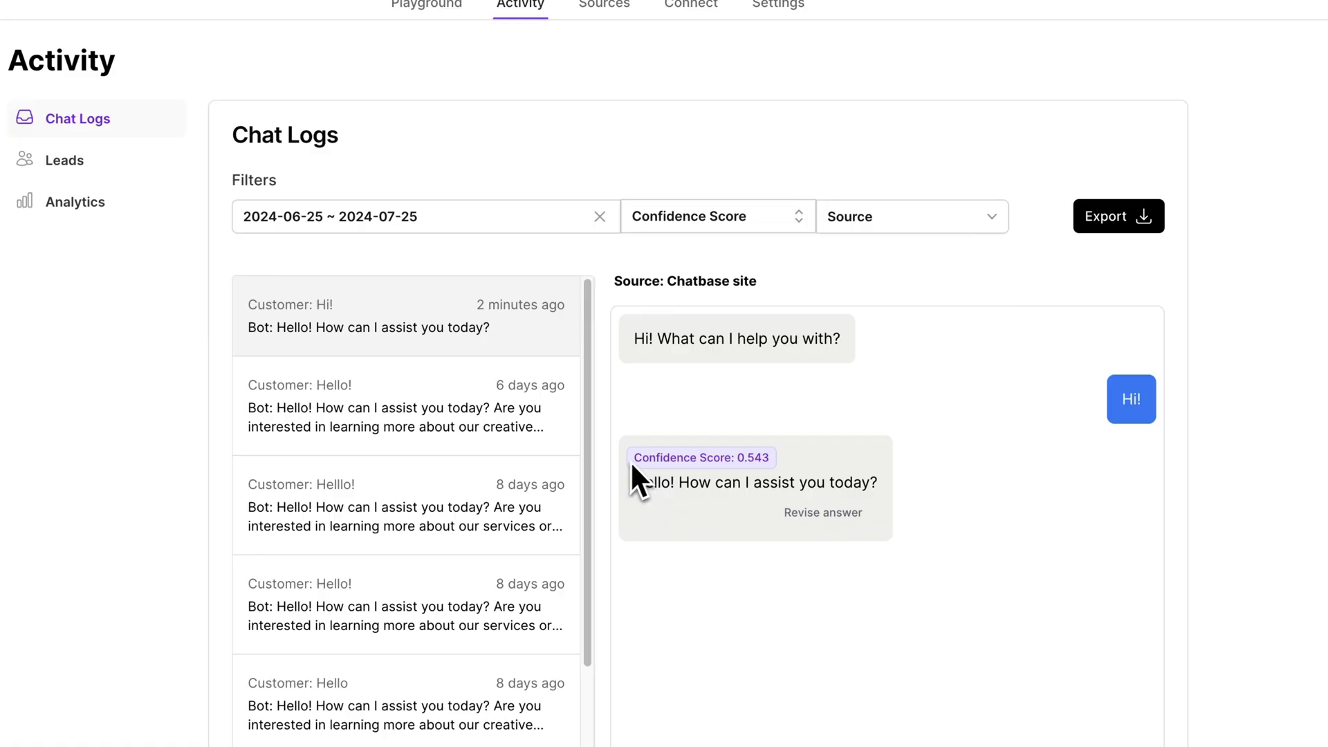
- Highlight the 0.543 confidence score and view the Confidence Score filter thresholds without choosing one
left_click_drag(630, 460, 773, 458)
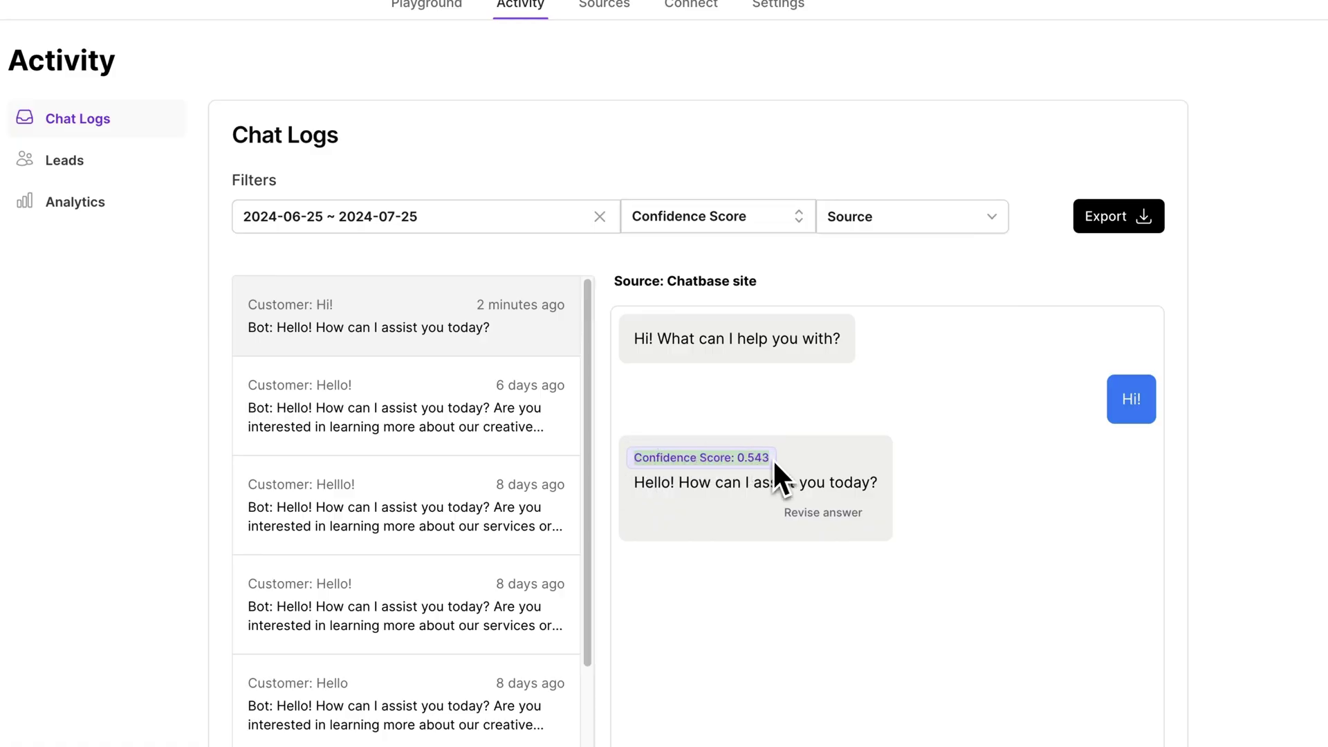
left_click(783, 438)
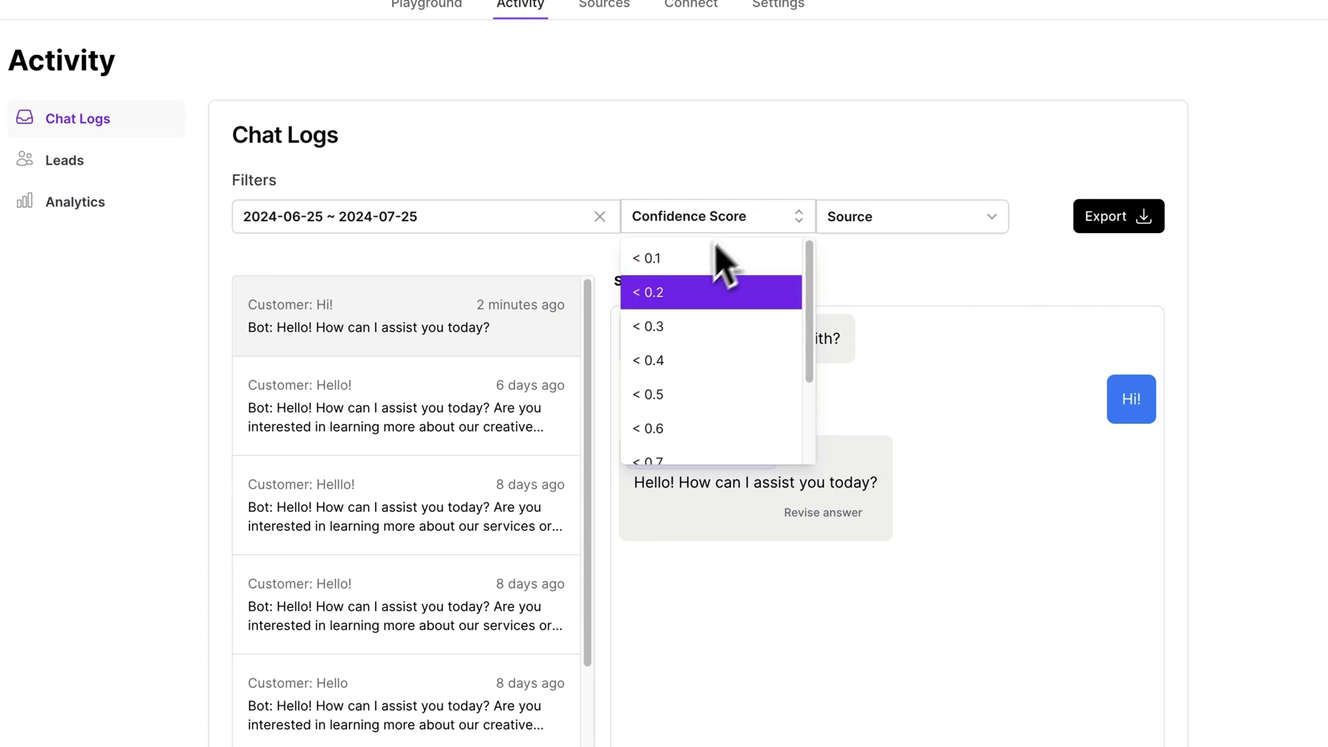
left_click(677, 540)
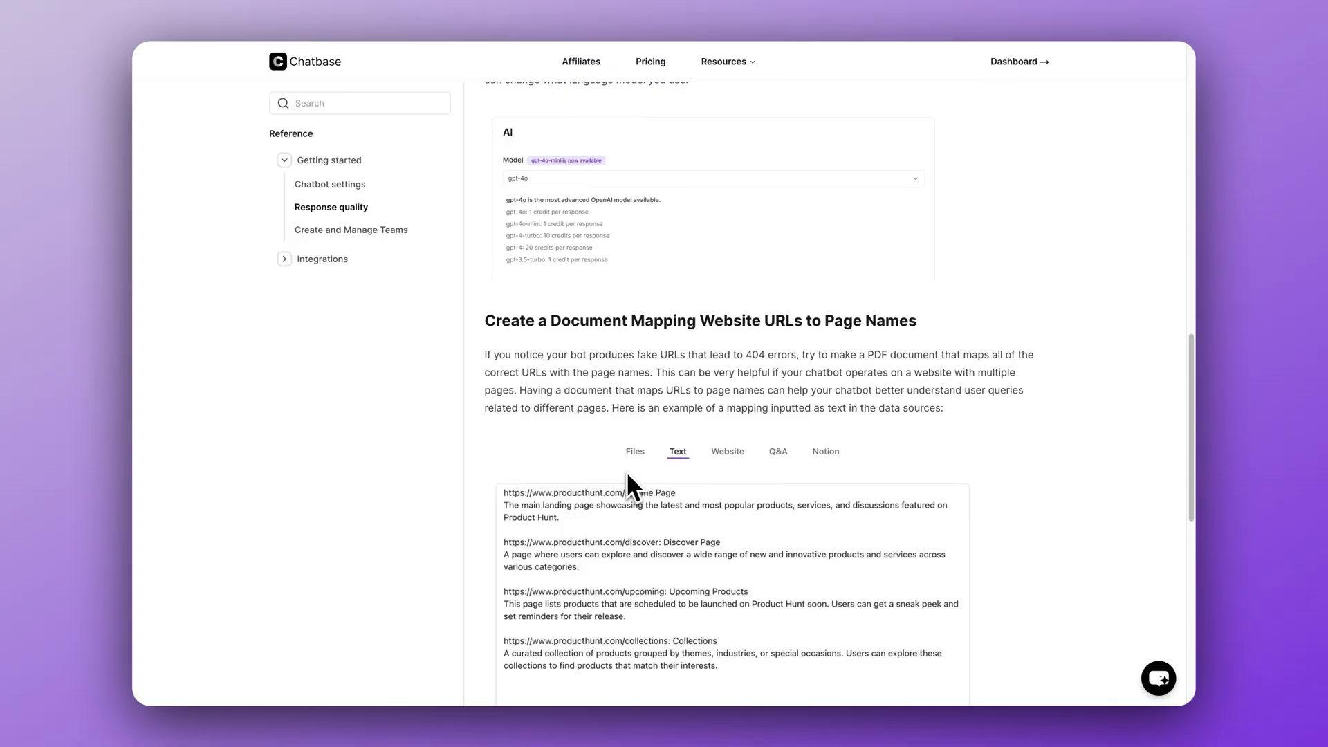
scroll(628, 476, "down", 2)
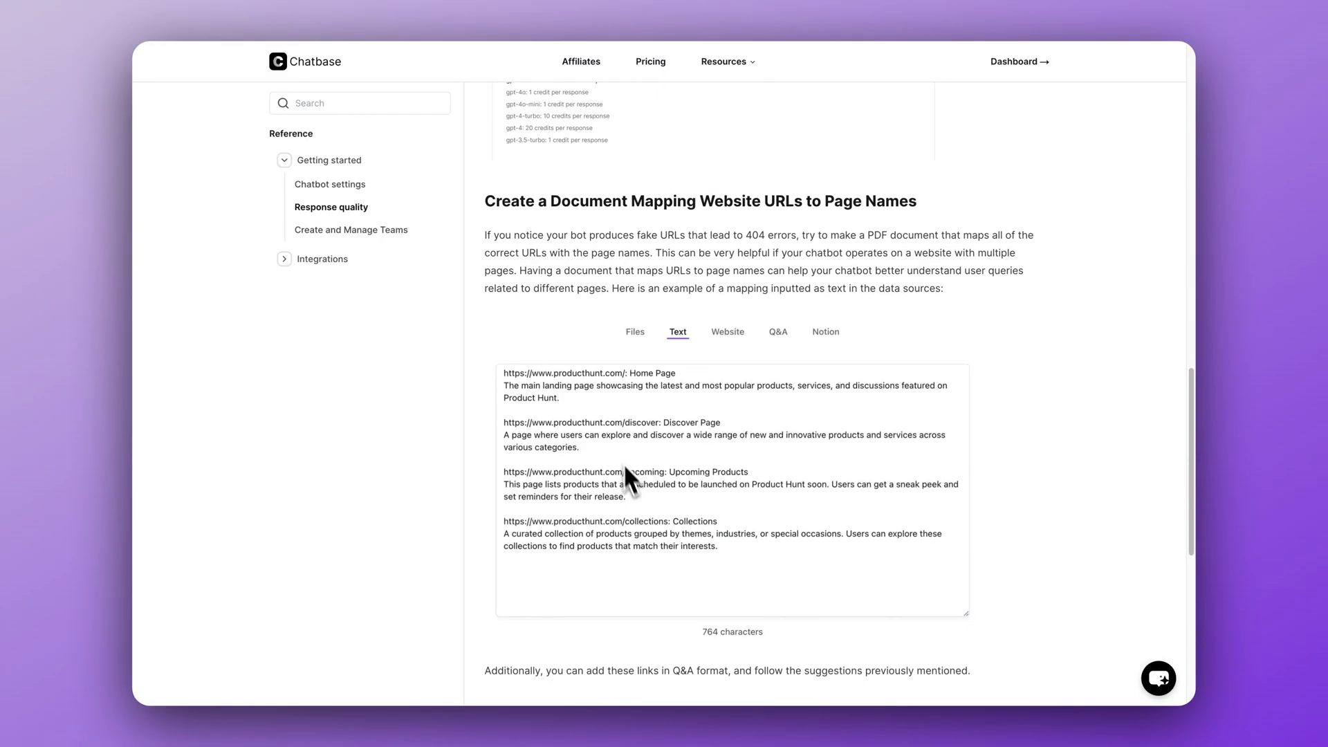
- Highlight the full URL-to-page-name mapping heading in the docs
left_click_drag(408, 287, 1031, 277)
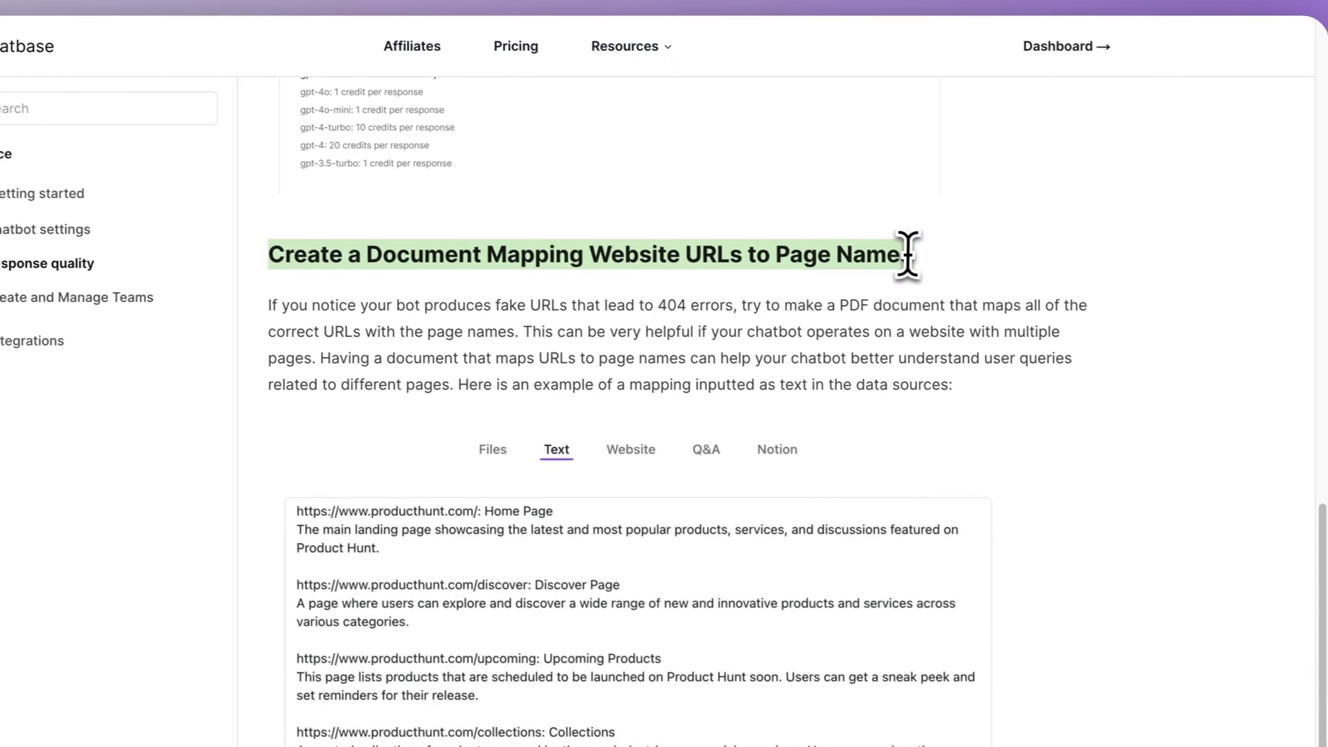
left_click_drag(907, 255, 915, 255)
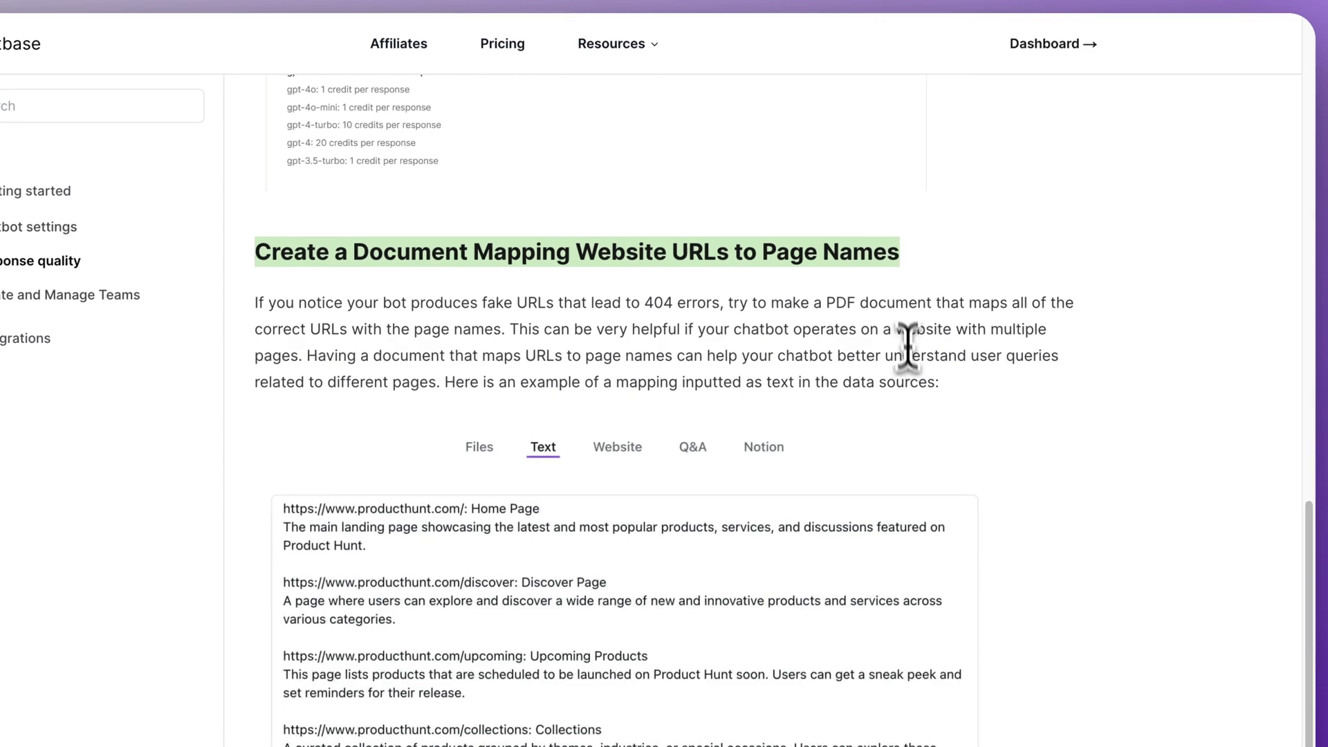
scroll(910, 371, "down", 2)
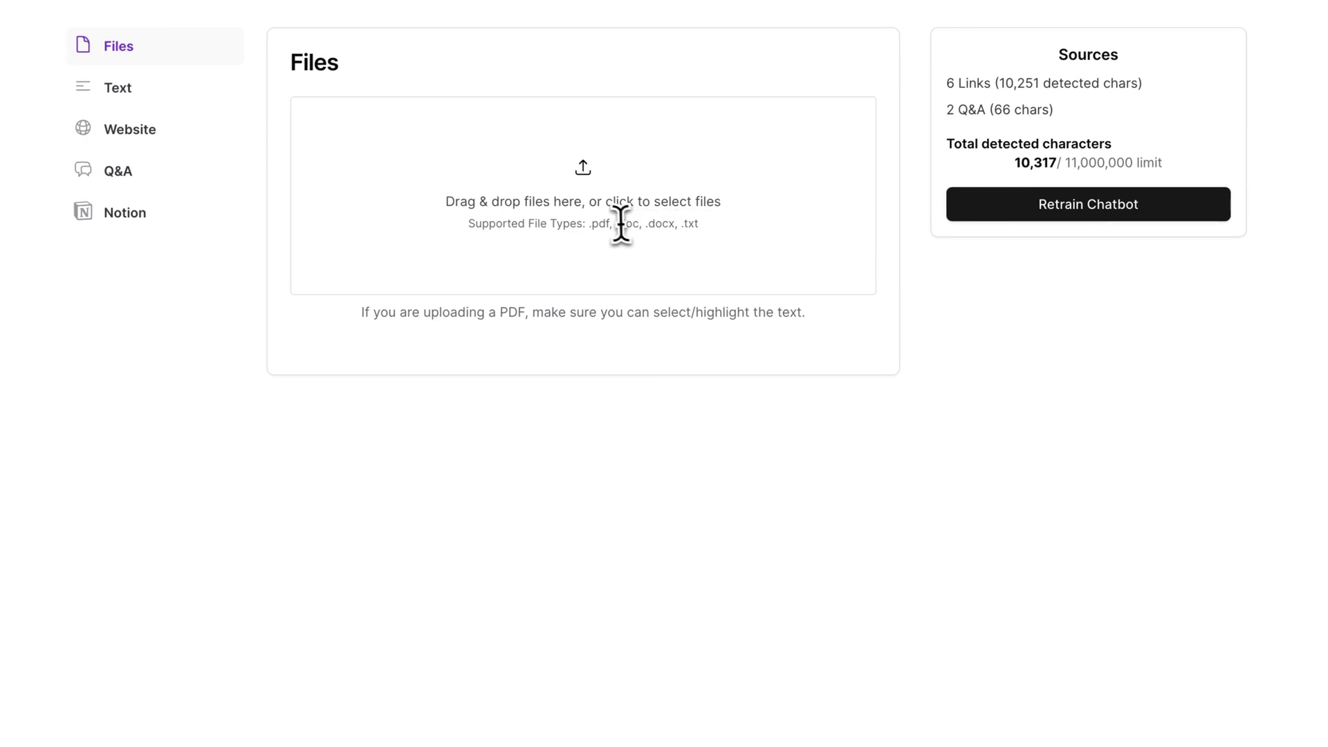
- Add a Text source mapping /work to Portfolio Page and /form to Lead Form
left_click(458, 202)
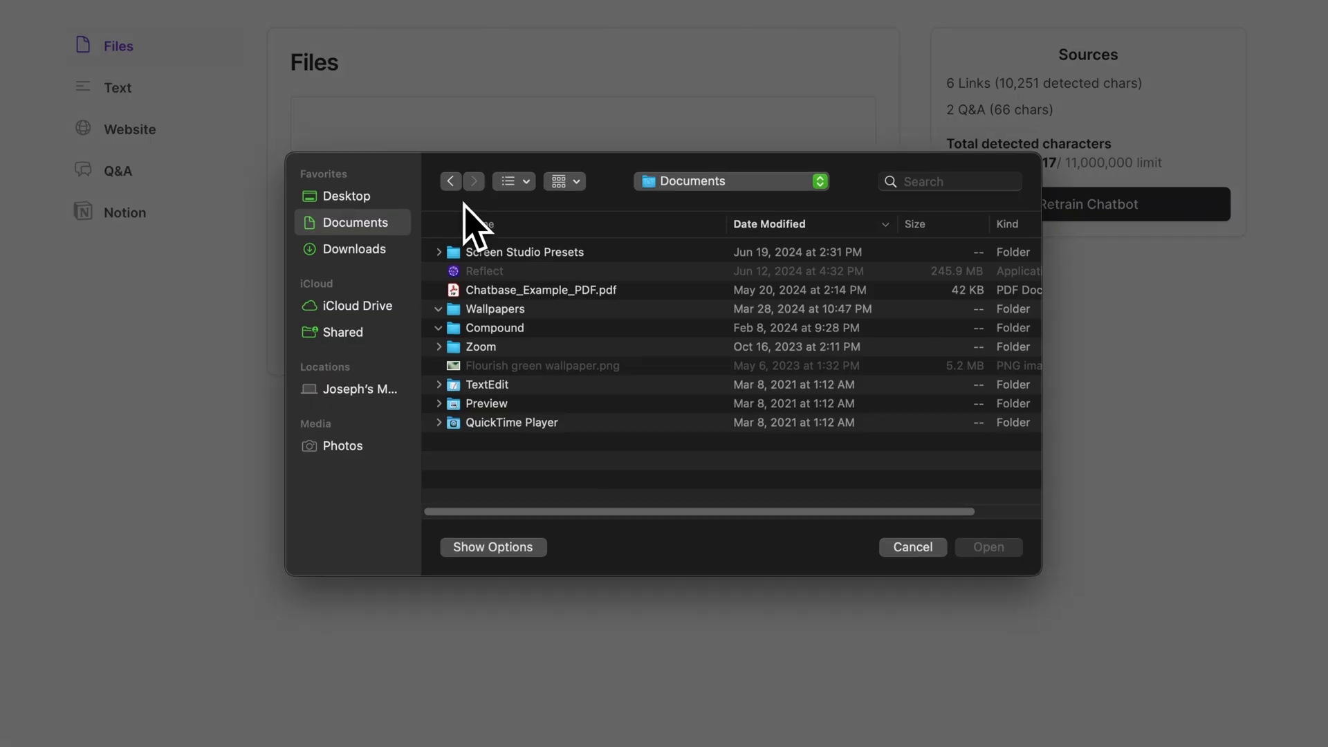
left_click(901, 548)
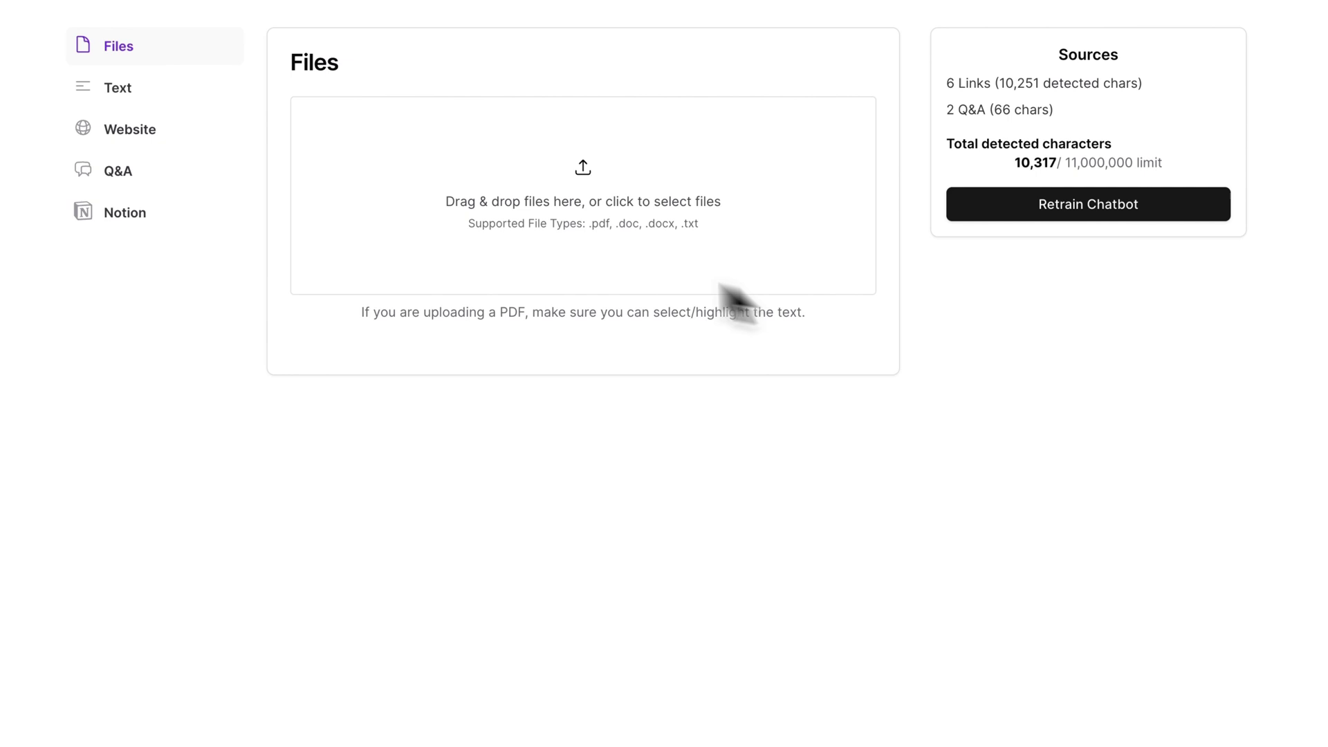
left_click(198, 98)
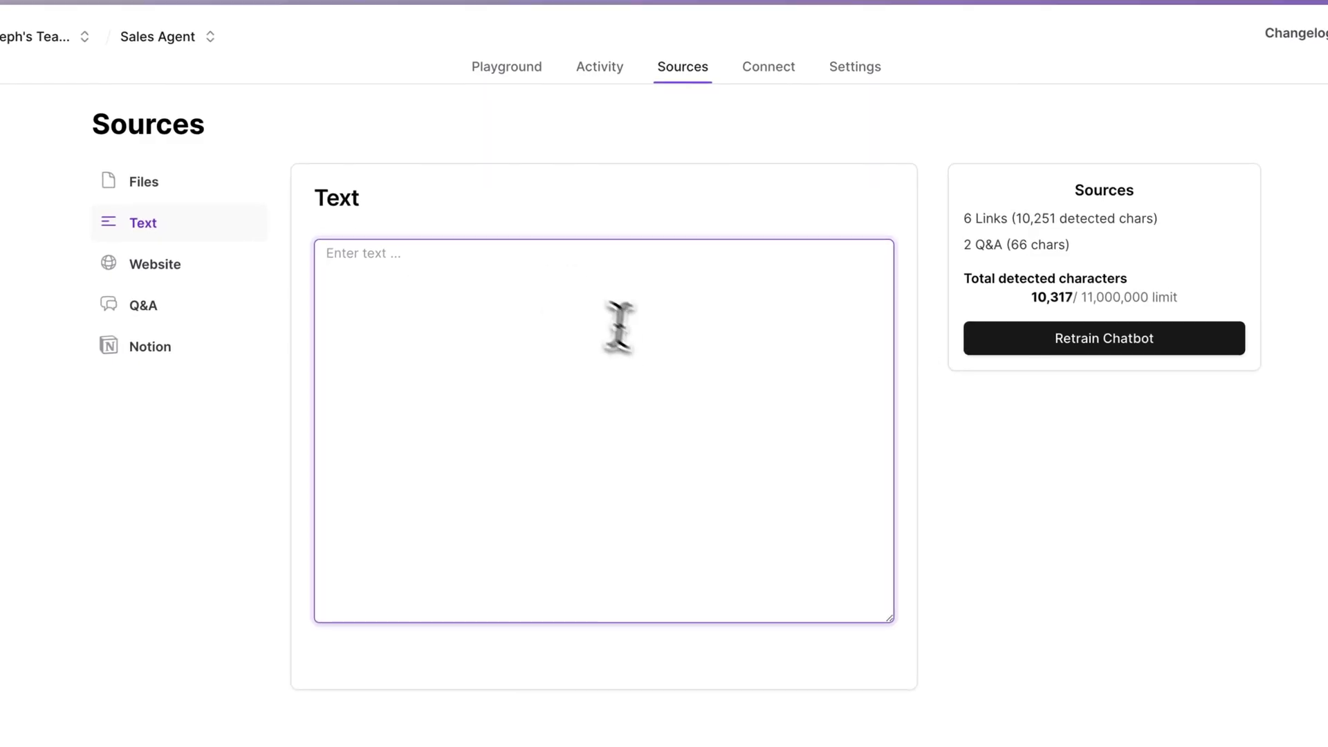
type("https://www.flourishsocialstudio.com/work: Portfolio Page The Portfolio showcasing all of Flourish Social Studio's creative work for clients.  https://www.flourishsocialstudio.com/form: Lead Form The waiting list form for everyone interested in working with Flourish")
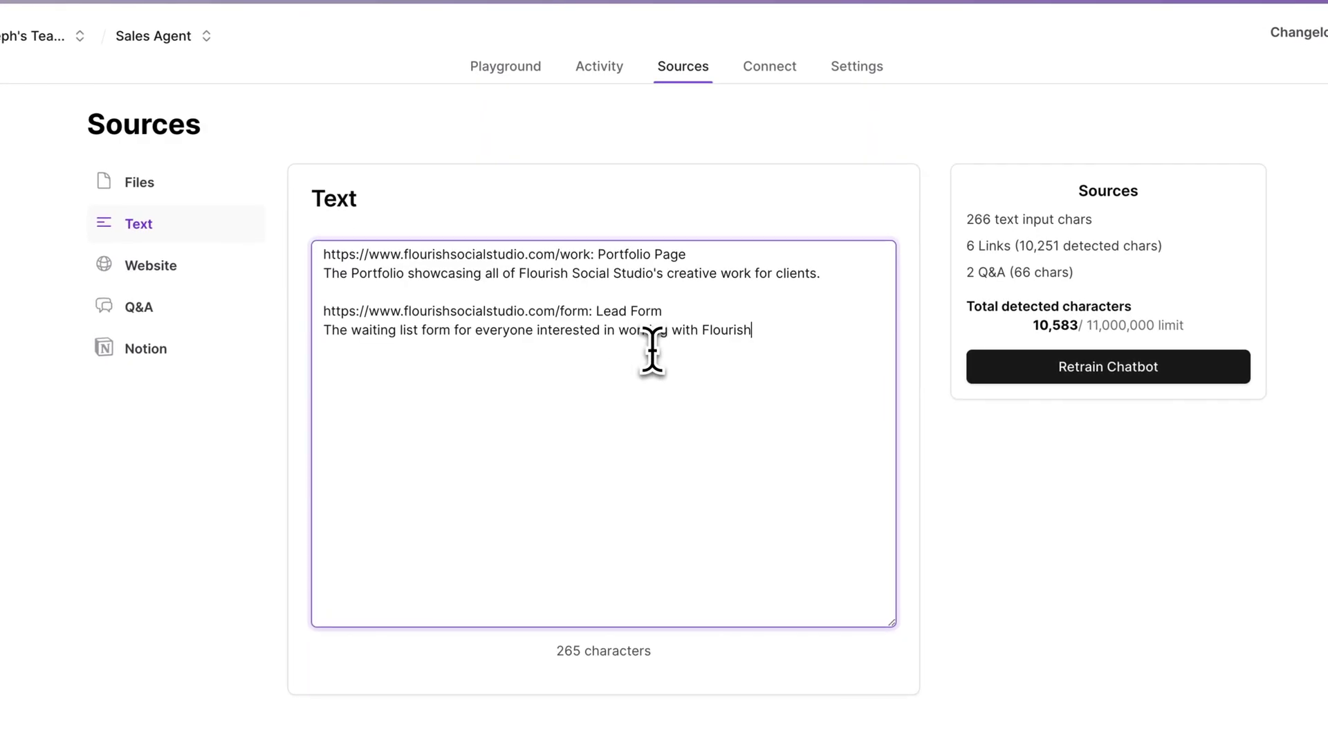